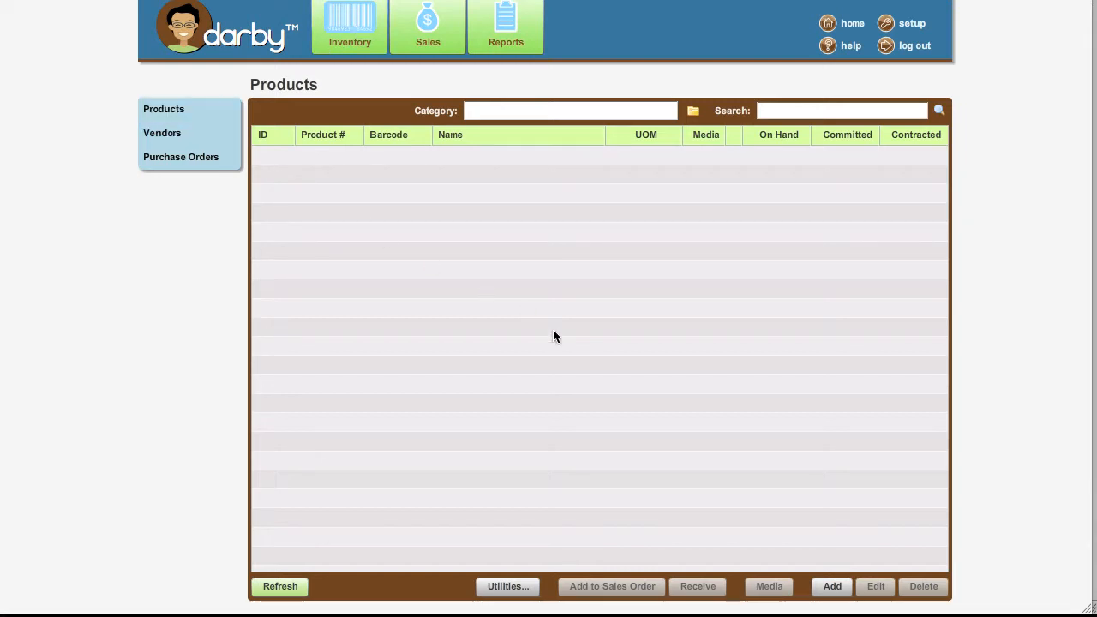
Start adding a new product of type Inventory and name it "Zoe Area Rug".
click(829, 591)
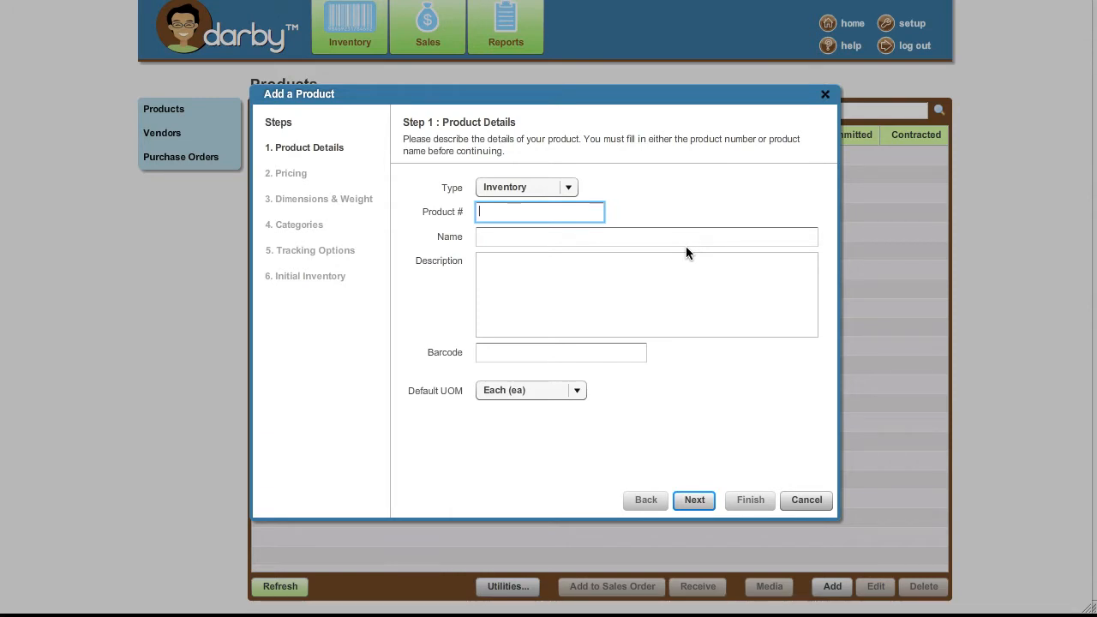
click(566, 187)
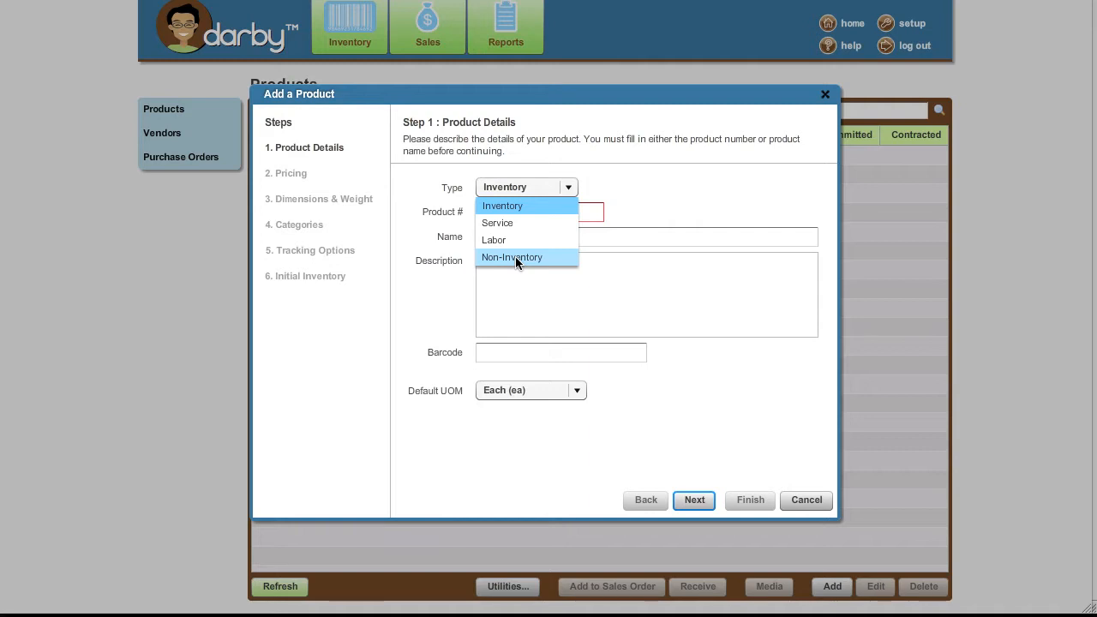
click(491, 206)
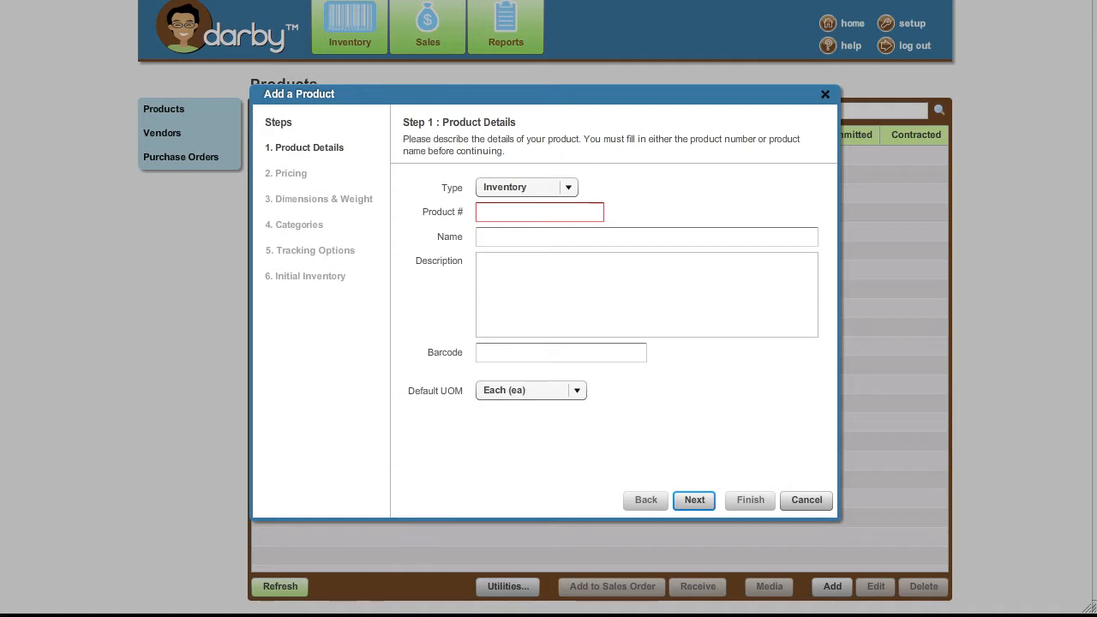
click(512, 235)
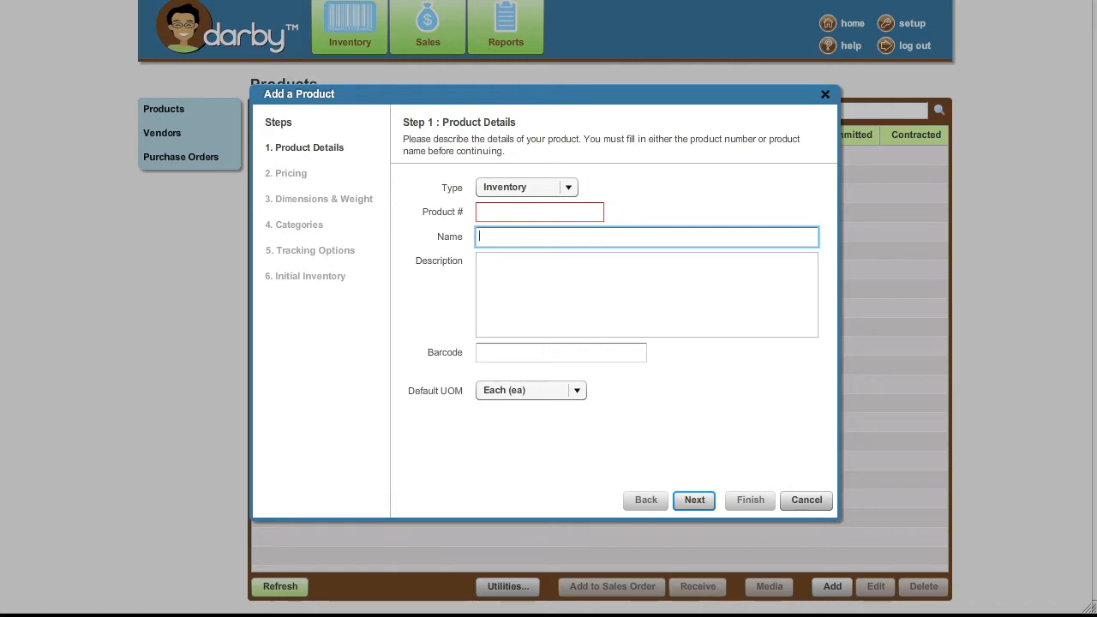
text(Zoe Area Rug)
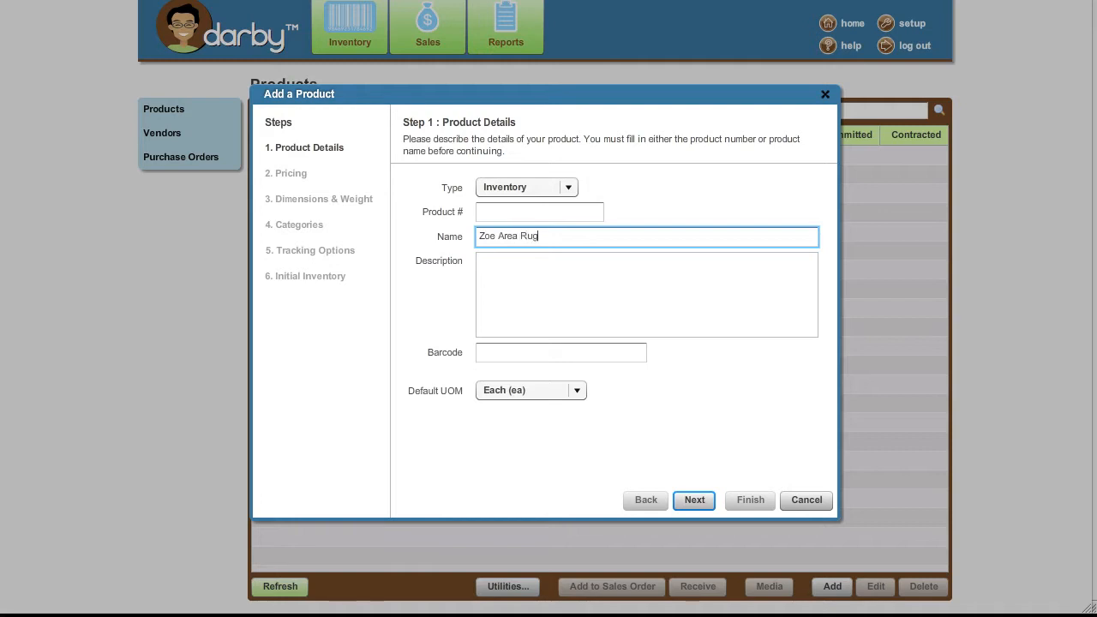
Describe the product as "Gray area rug with cream and black swirls", set its barcode to RUG*, and proceed to pricing.
key(Tab)
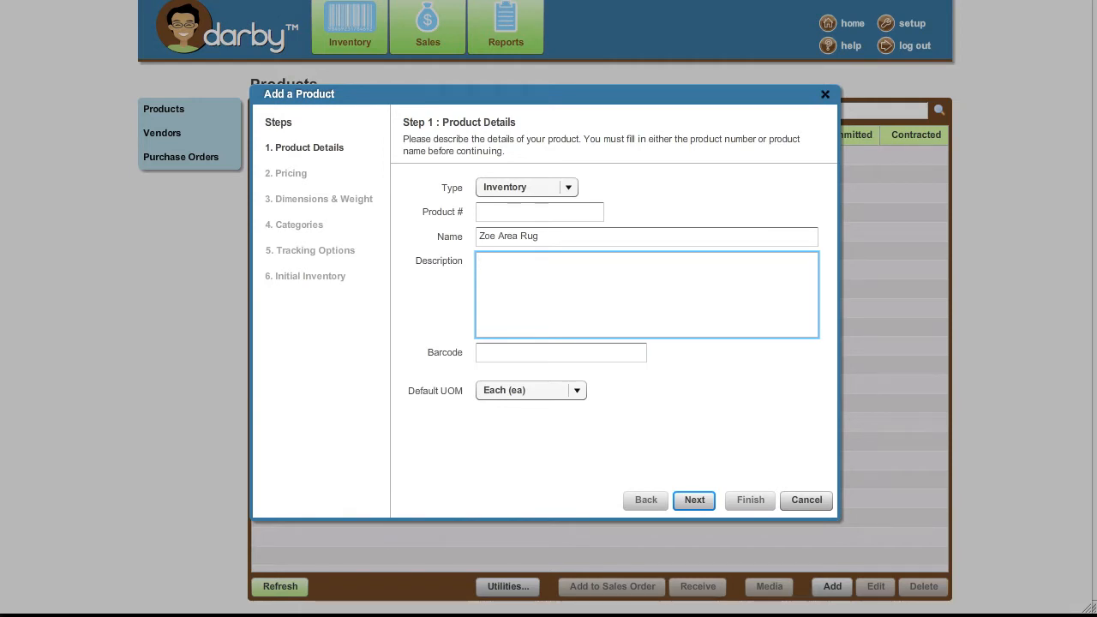
text(Gray area rug with cream an)
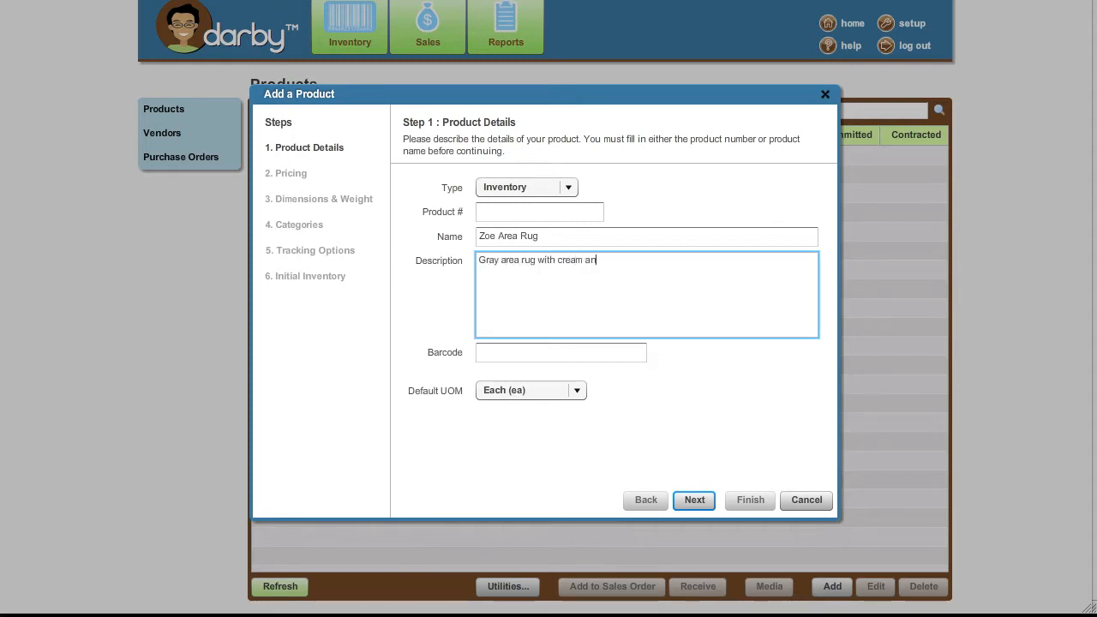
text(d black swirls)
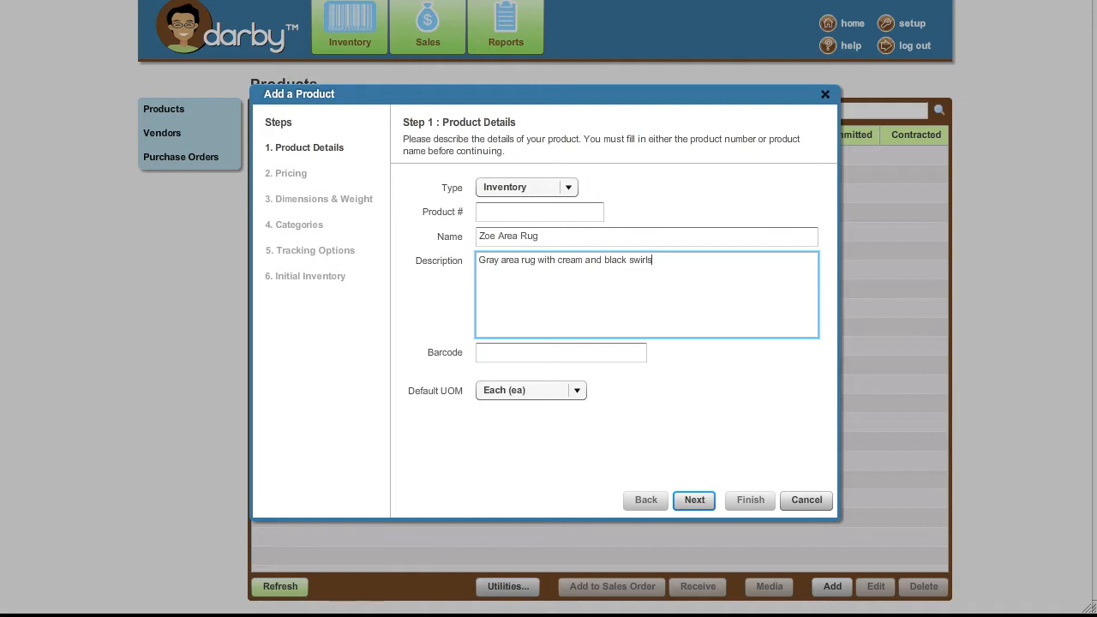
key(Tab)
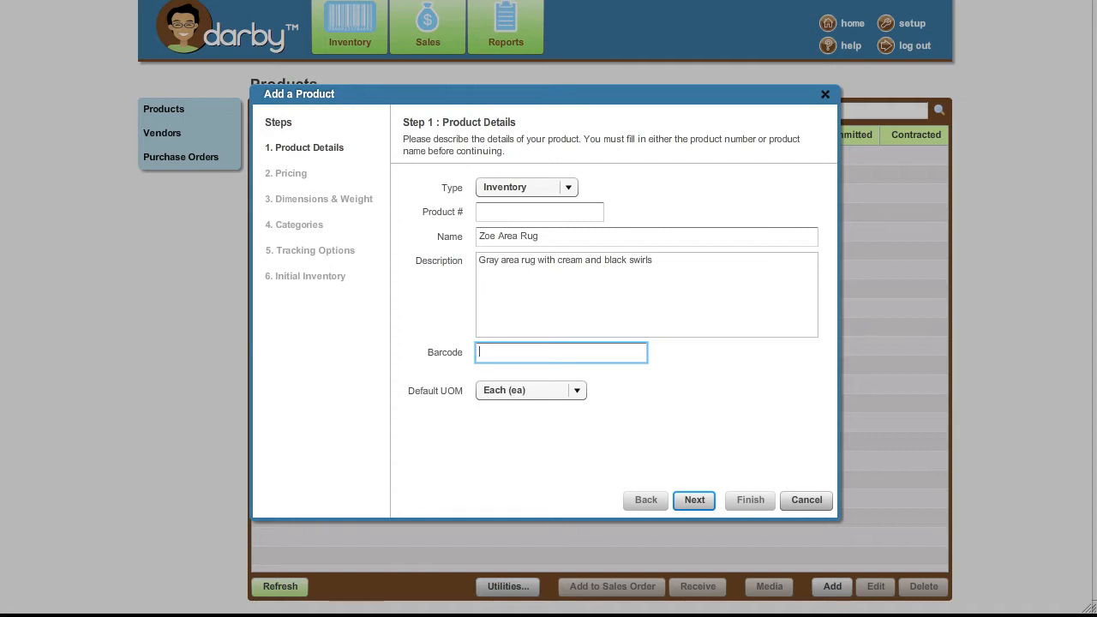
text(RUG*)
click(695, 503)
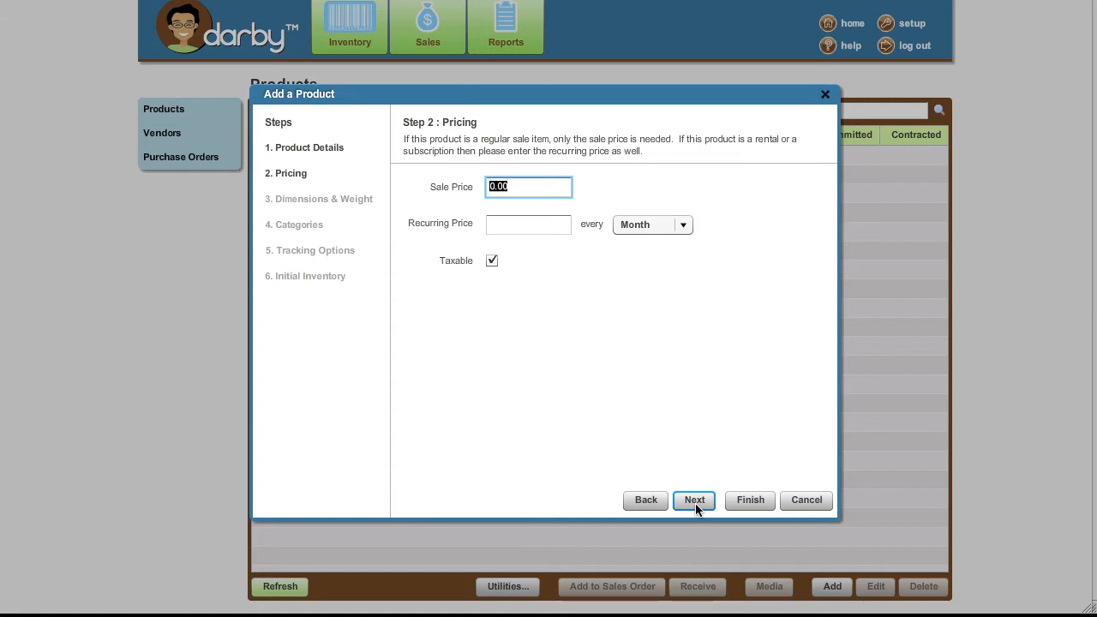
Set the product's sale price to 999.99 and its recurring price to 45.00, and proceed to its dimensions.
text(999.99)
key(Tab)
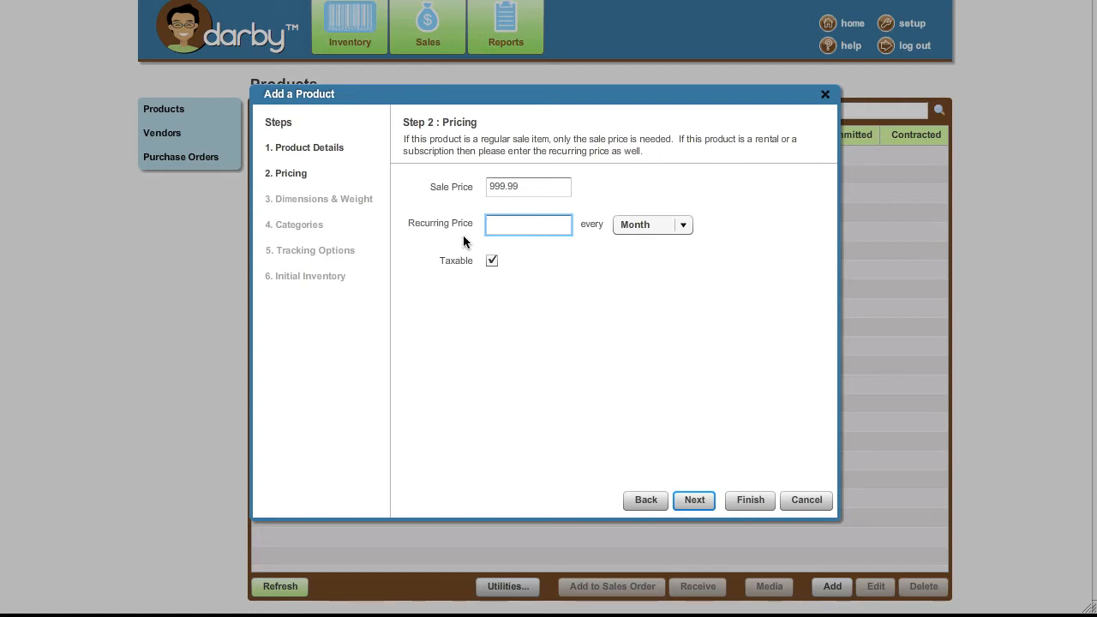
text(45.00)
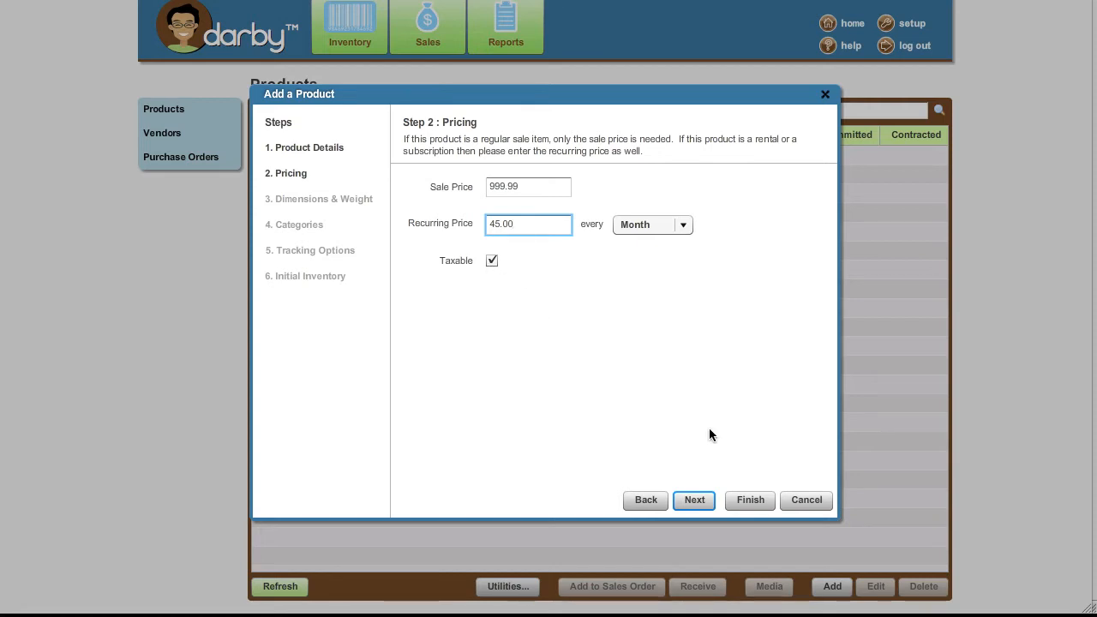
click(692, 501)
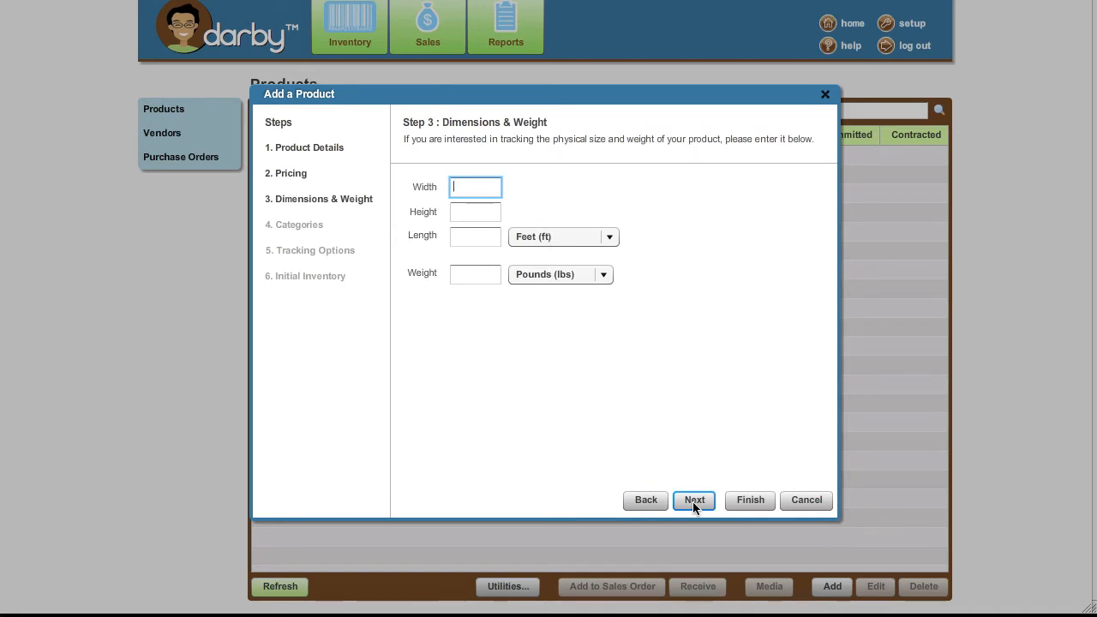
Set the product's width to 8 and height to 10 with feet as the unit, and proceed to the categories.
text(8)
key(Tab)
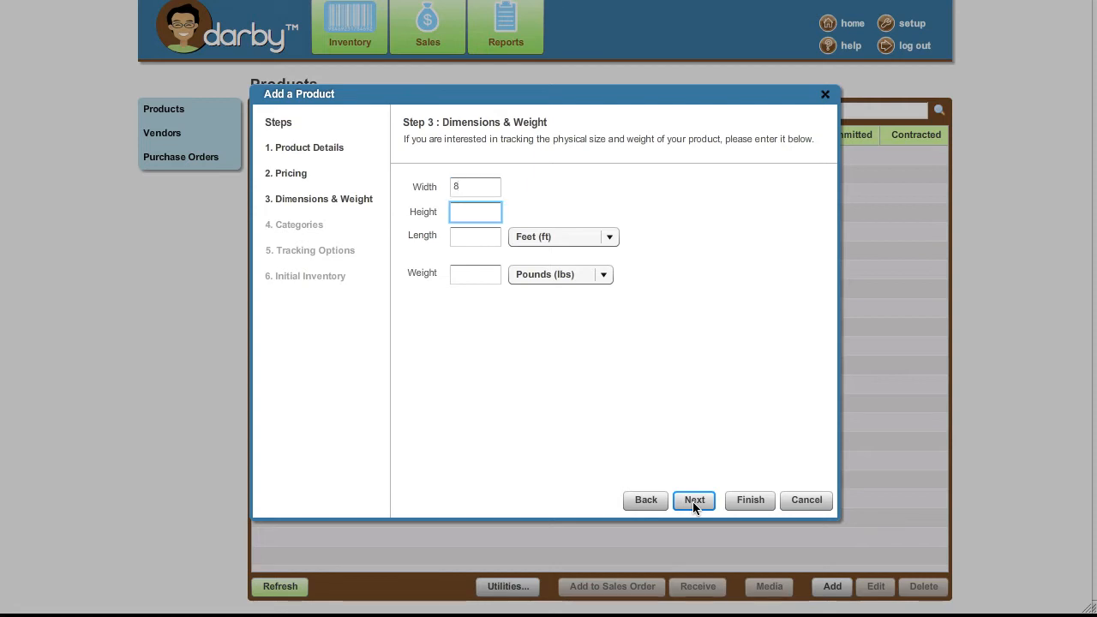
text(10)
key(Tab)
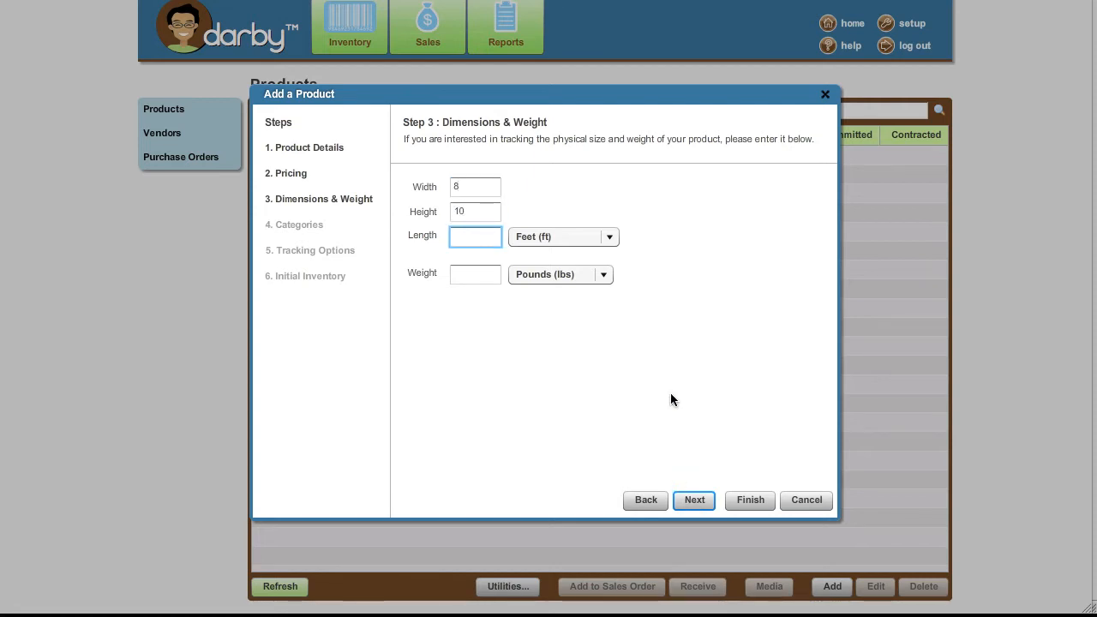
click(609, 237)
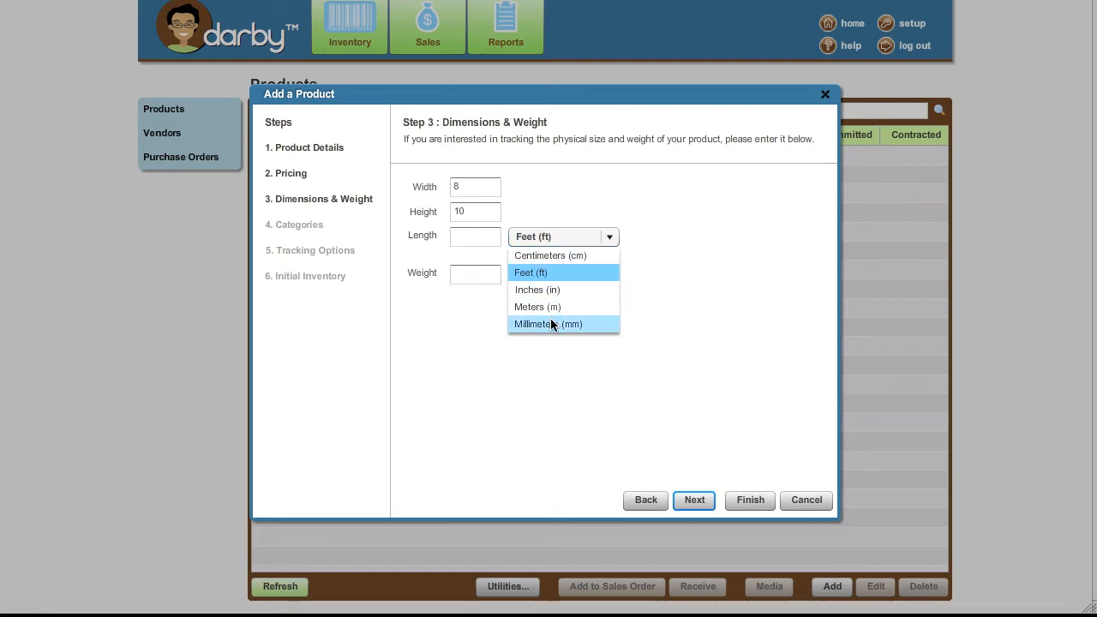
click(536, 273)
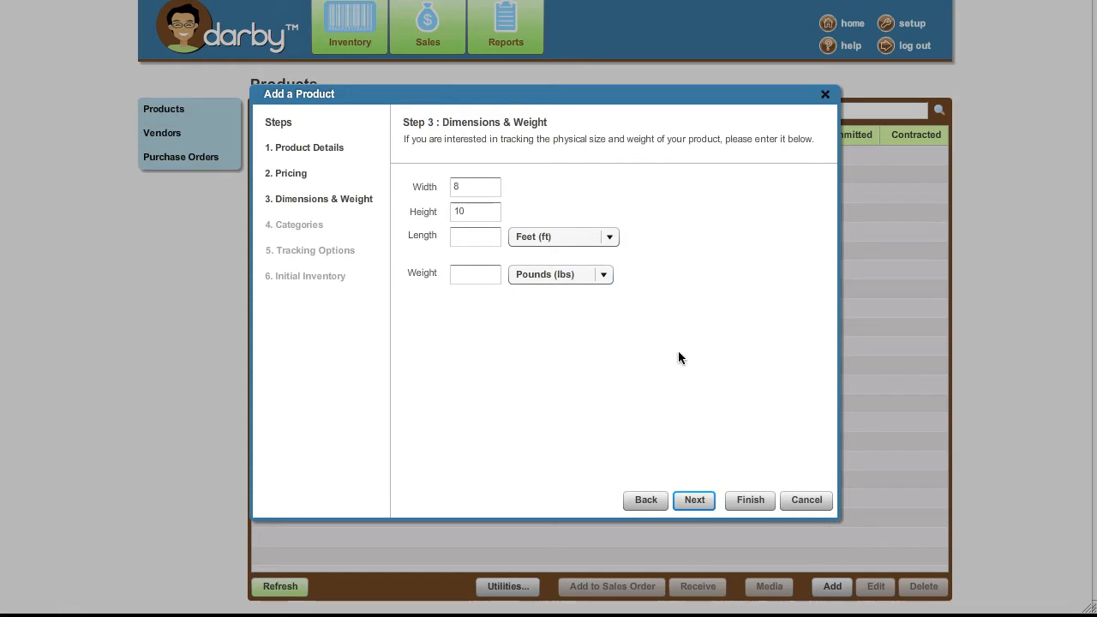
click(694, 502)
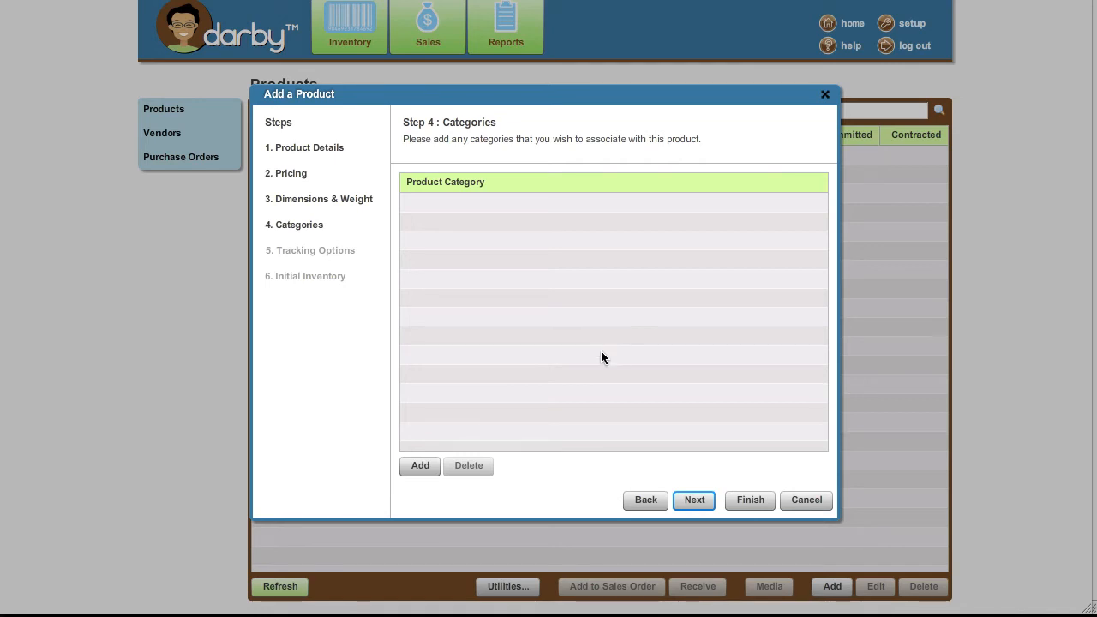
Start a category association for the product, search for "area" and choose 8 x 10 Area Rugs.
click(417, 467)
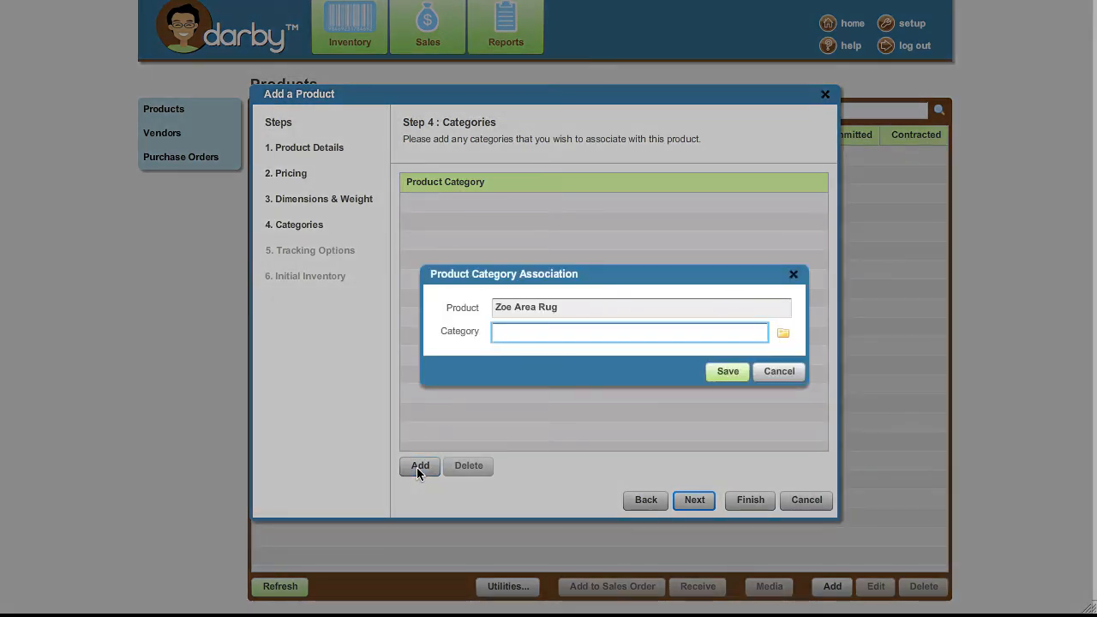
text(area)
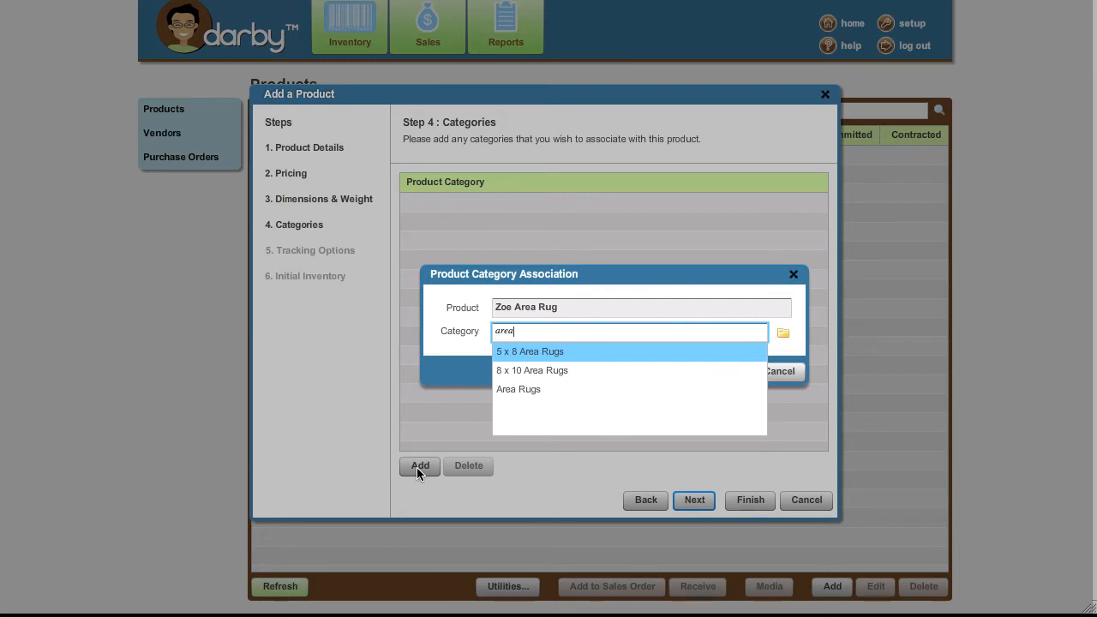
click(526, 370)
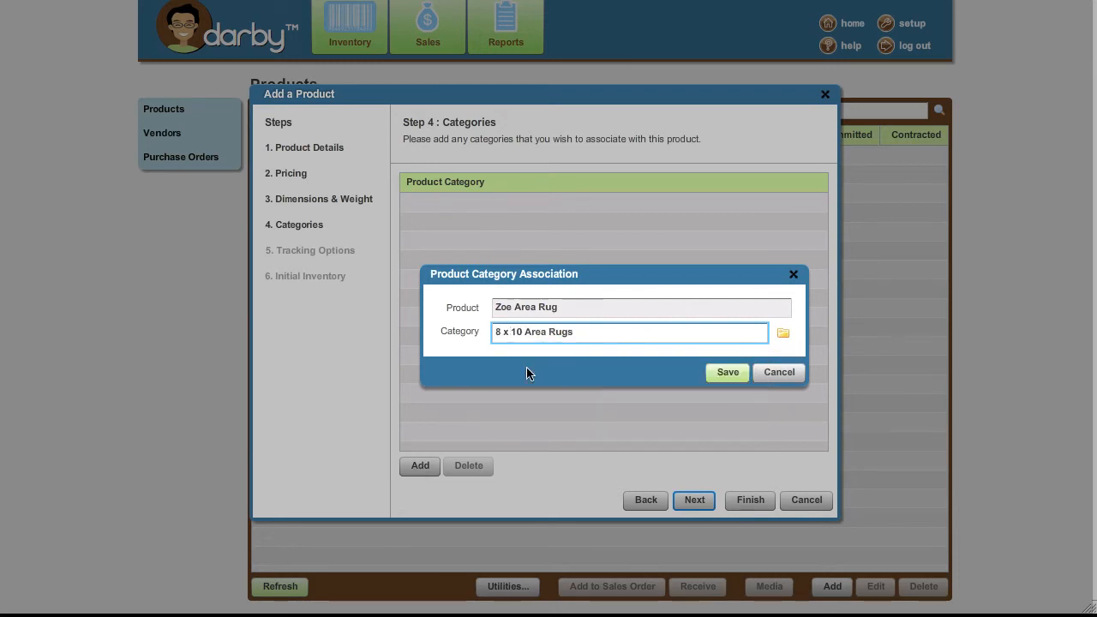
Pick 8 x 10 Area Rugs under Area Rugs in the category tree, save the association and proceed to the tracking options.
click(784, 336)
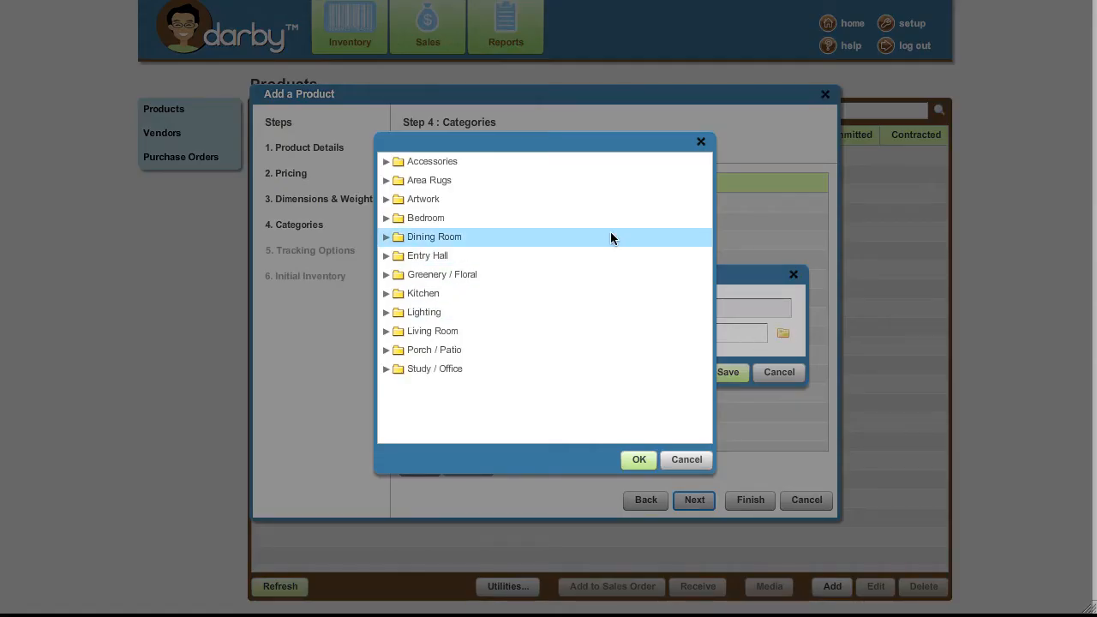
click(386, 181)
click(387, 181)
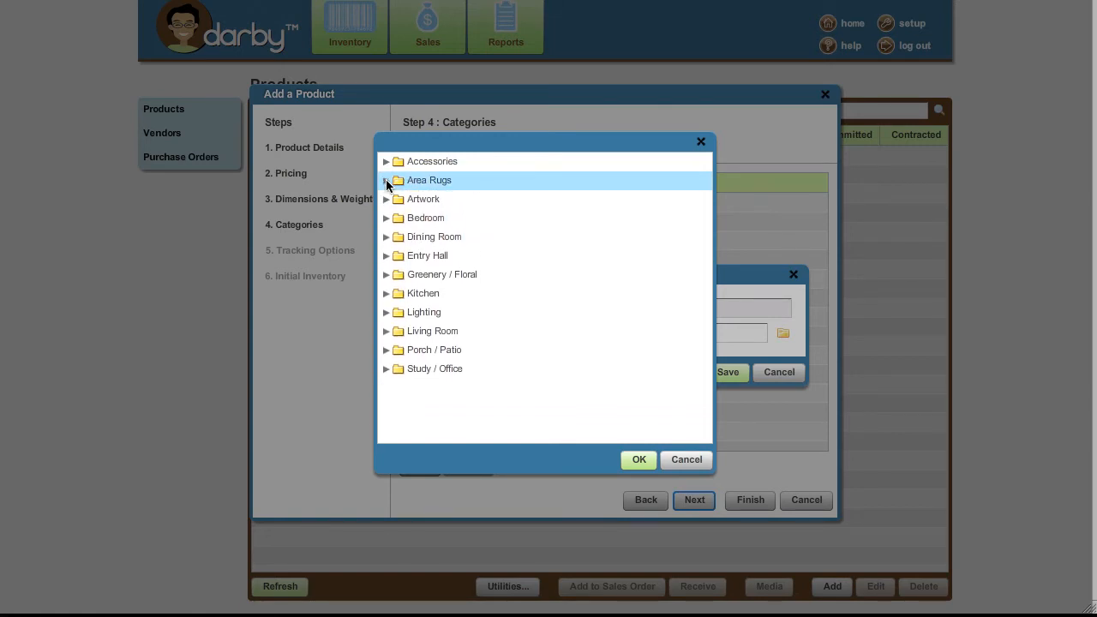
click(386, 181)
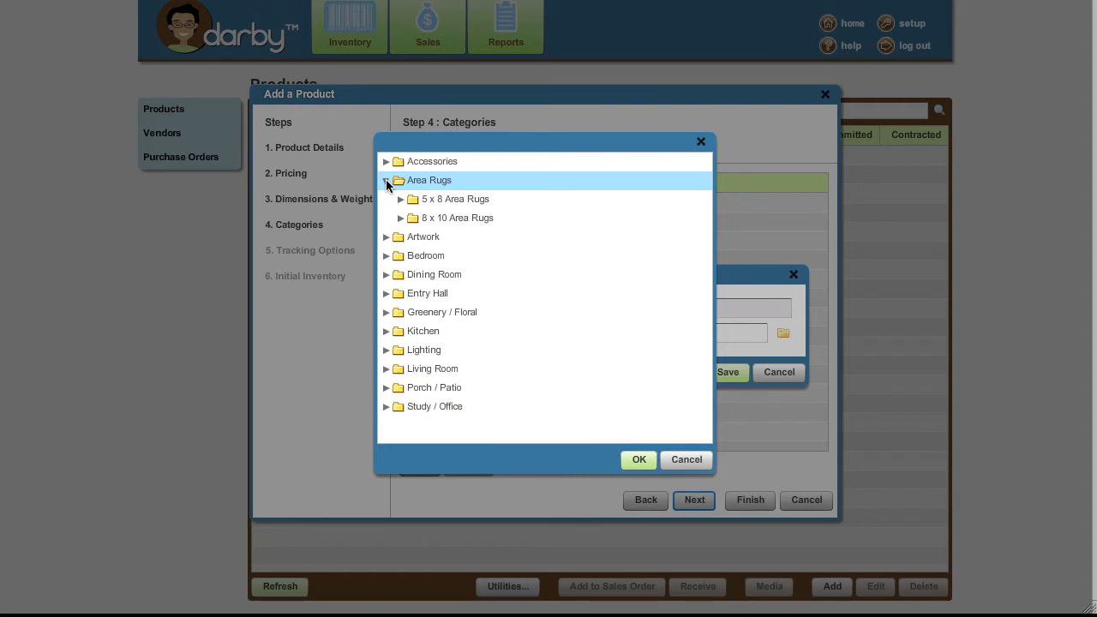
click(463, 215)
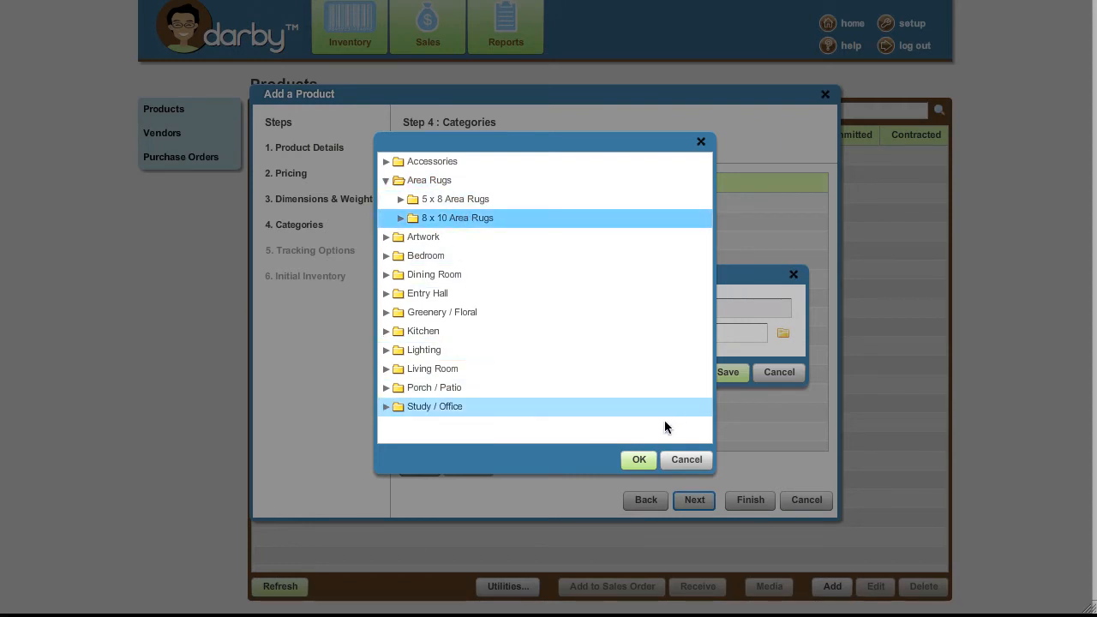
click(640, 458)
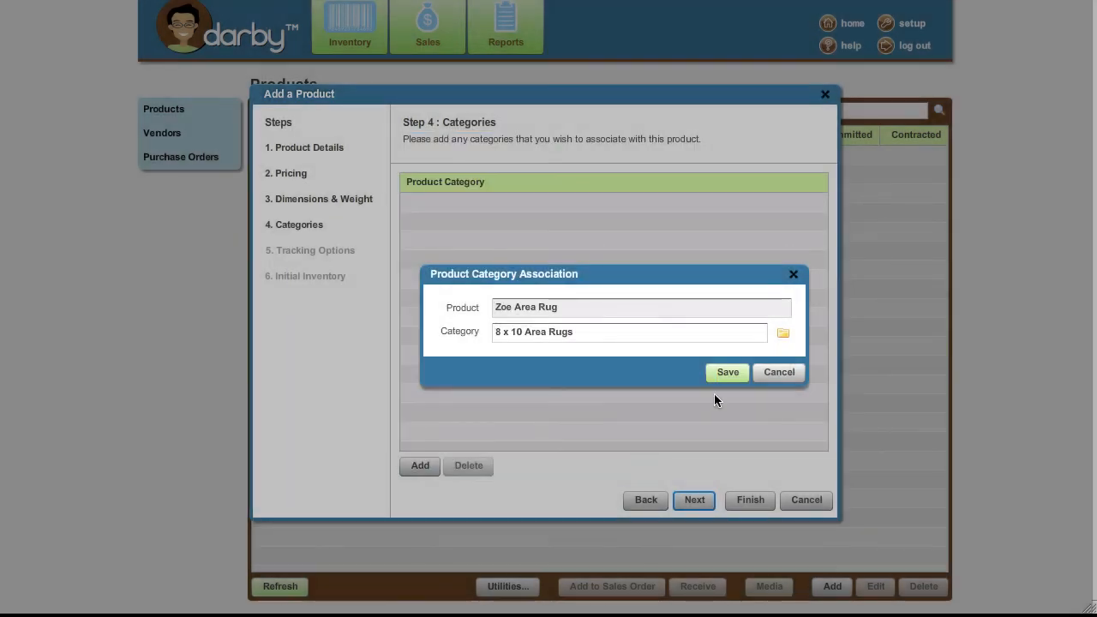
click(742, 375)
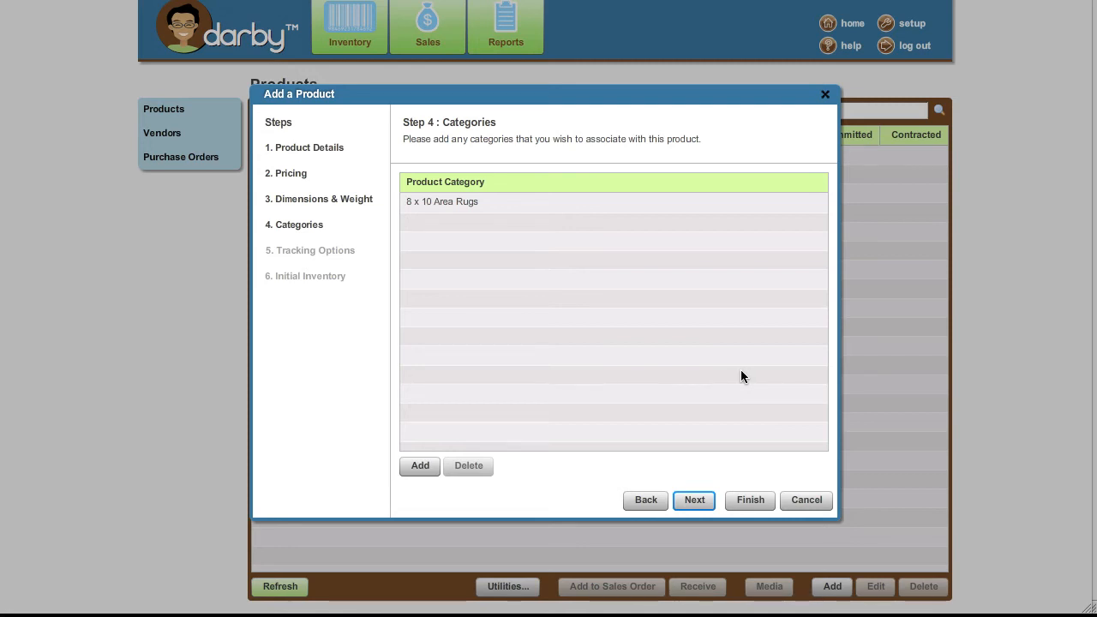
click(415, 465)
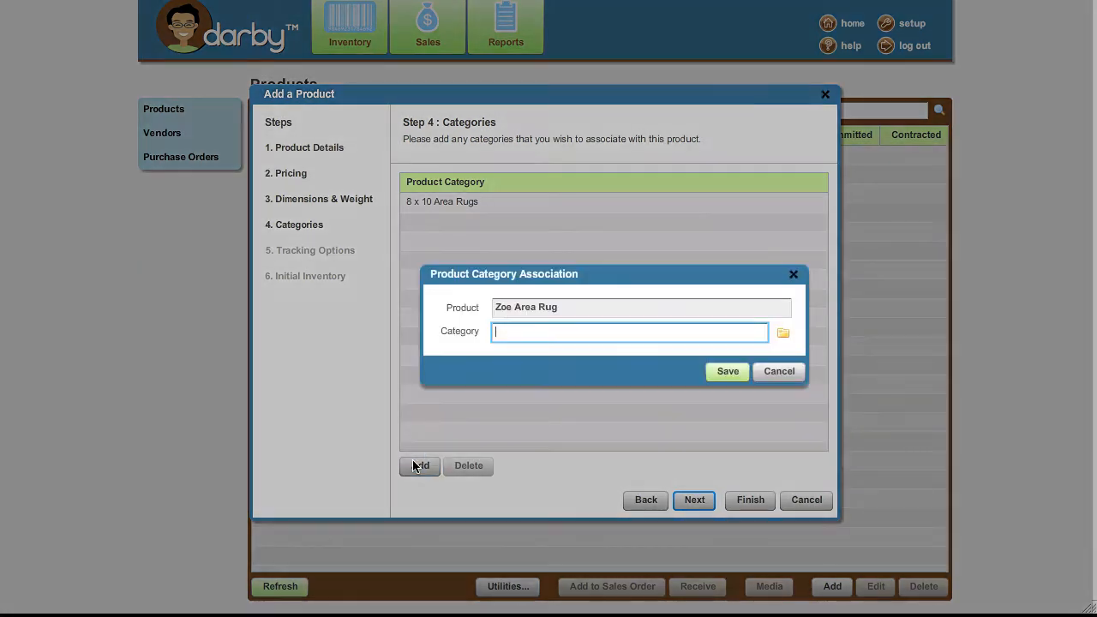
click(767, 373)
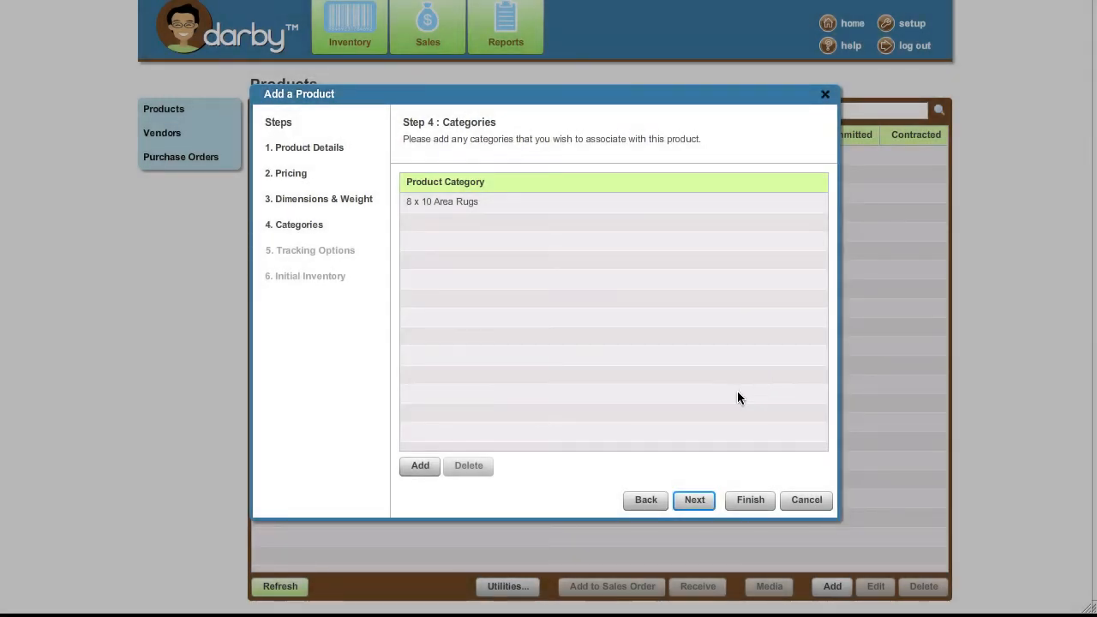
click(694, 500)
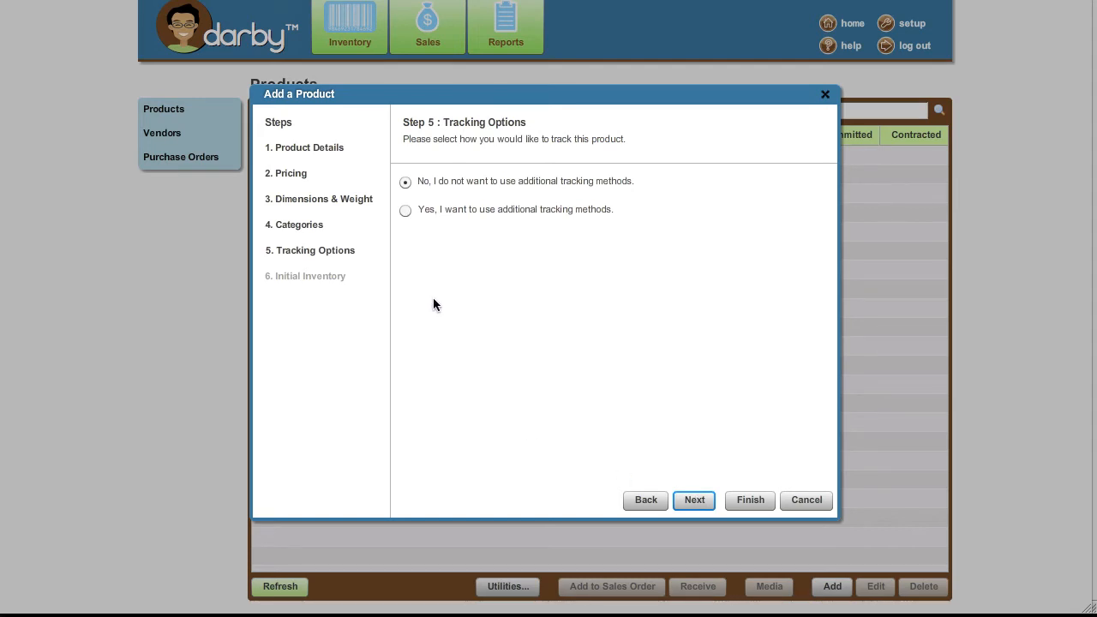
View the additional tracking methods, choose not to use any for this product, and proceed to the initial inventory.
click(403, 211)
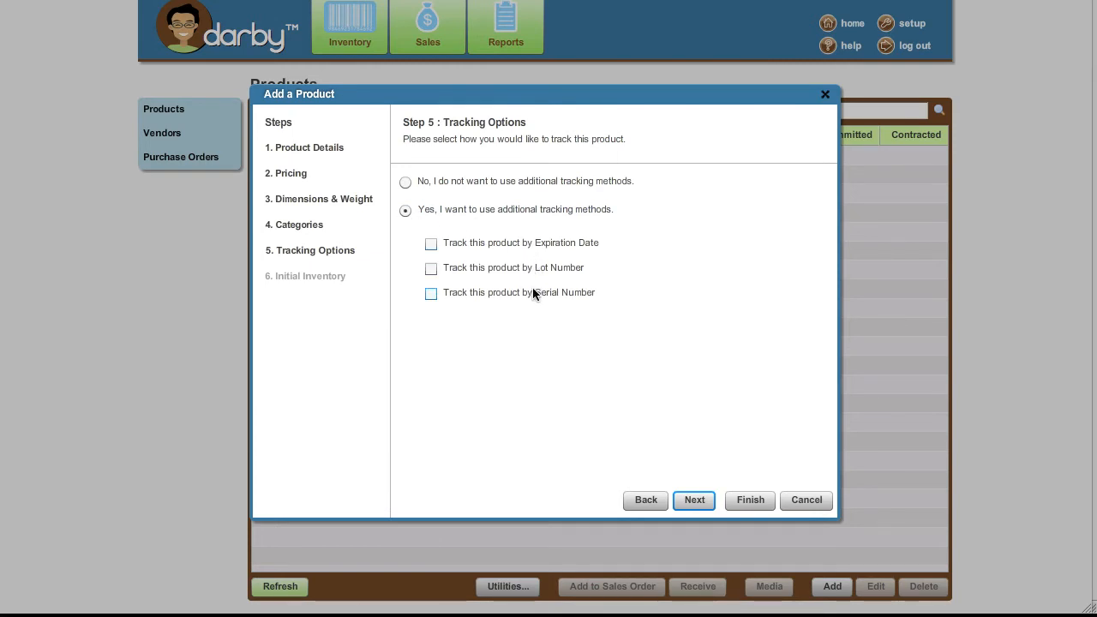
click(404, 183)
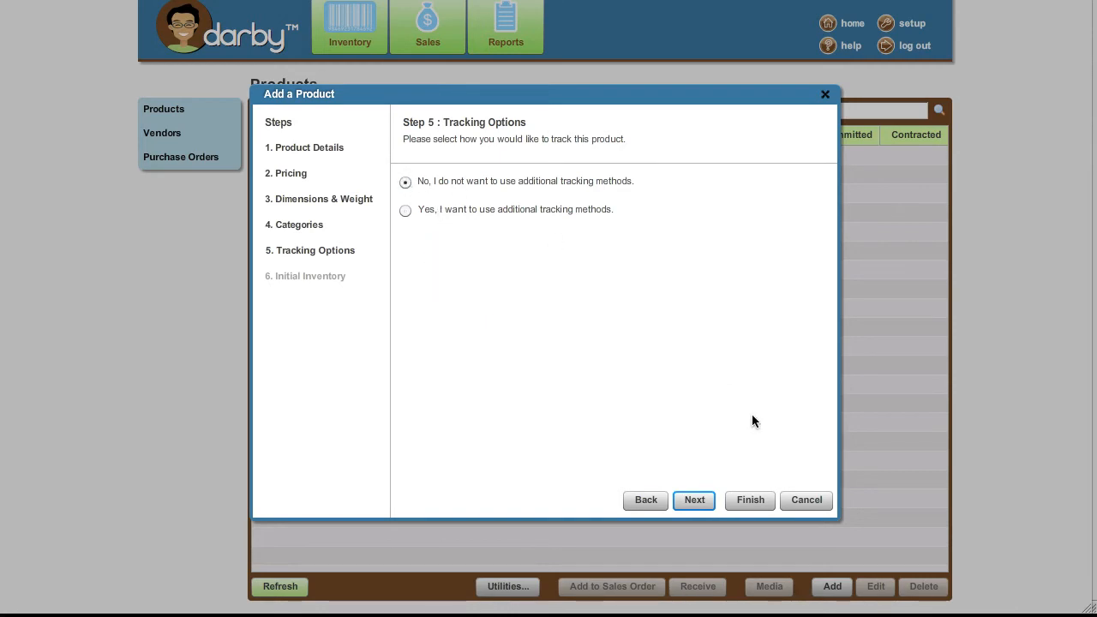
click(694, 501)
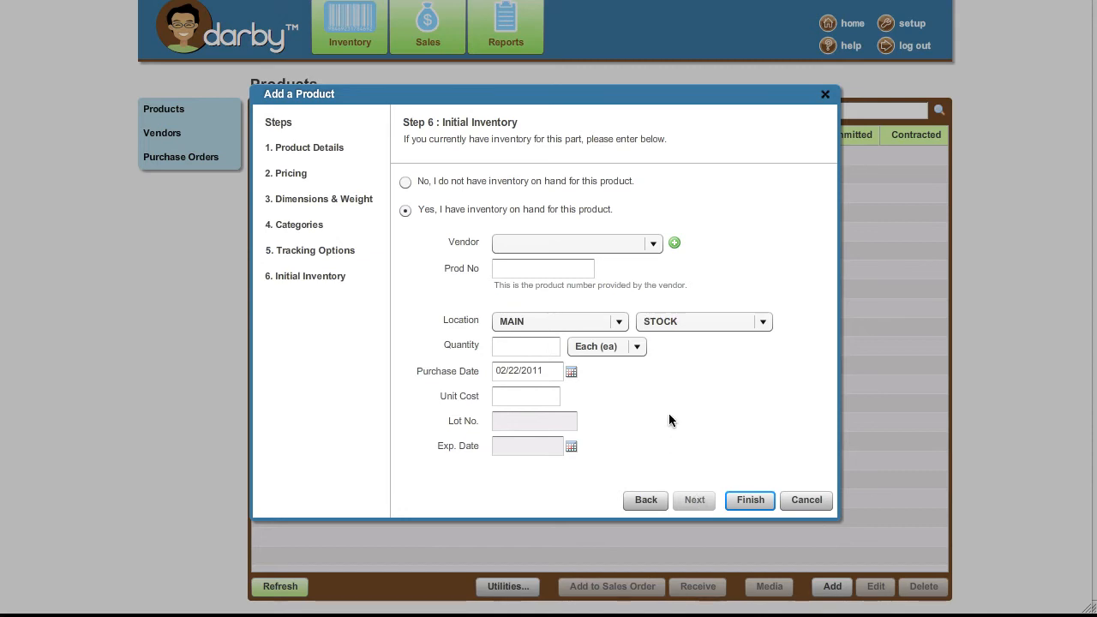
Look through the vendor choices, then add and save a new vendor named Overstock.com for the product's initial inventory.
click(652, 246)
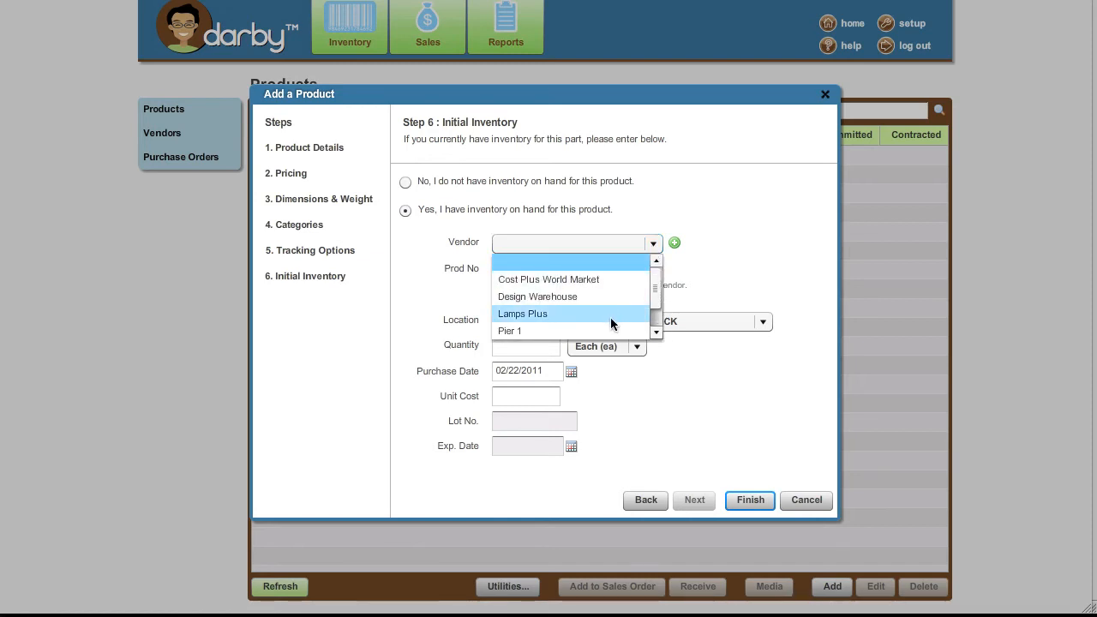
click(674, 217)
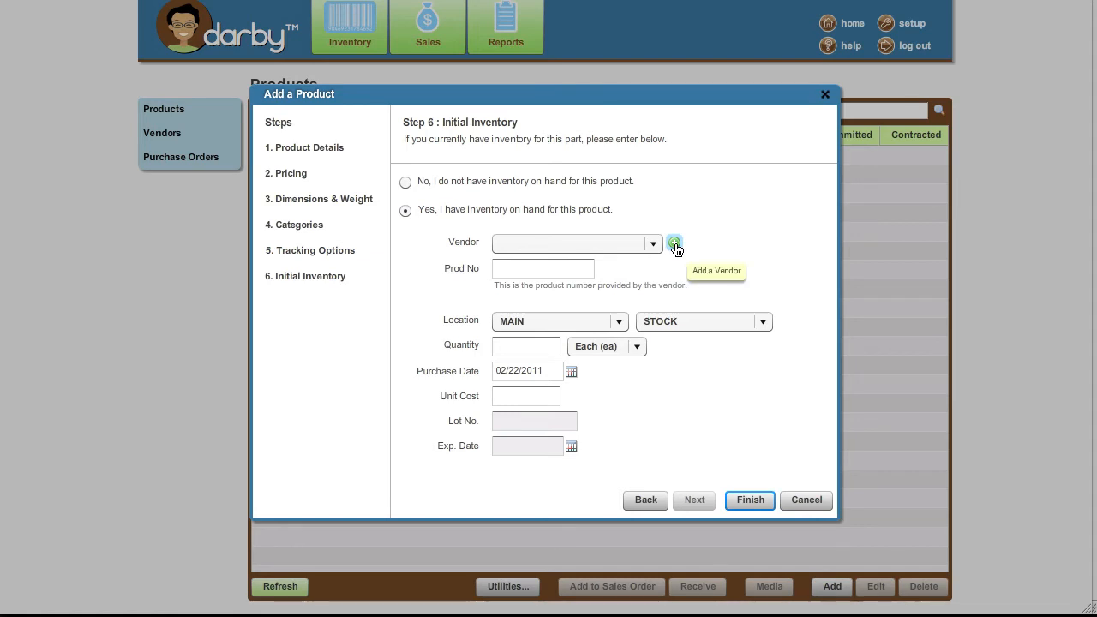
click(675, 245)
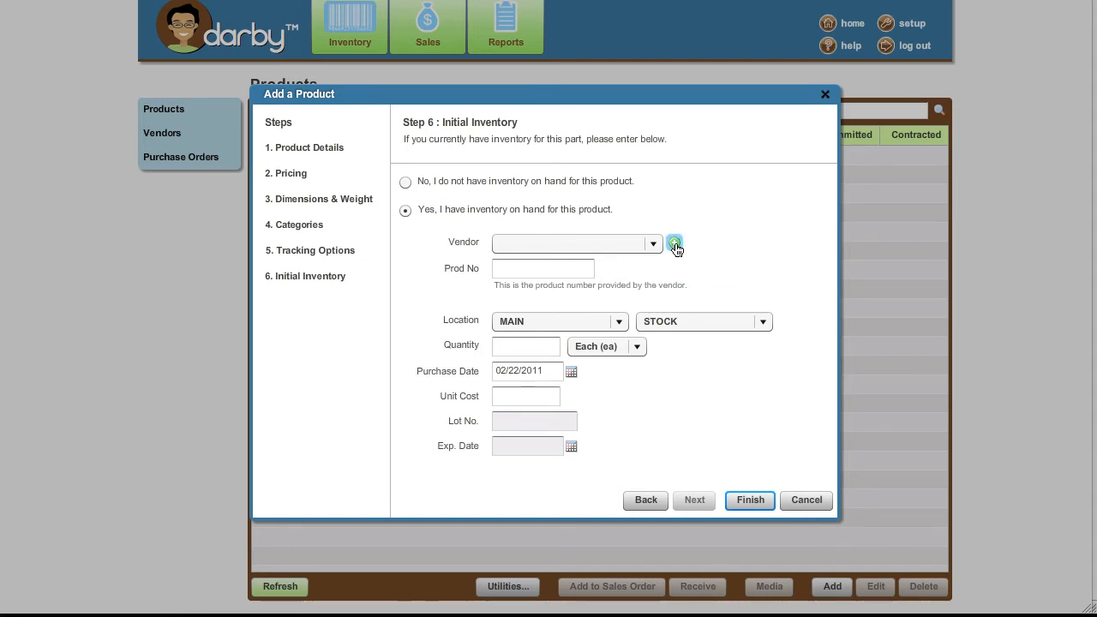
text(Ov)
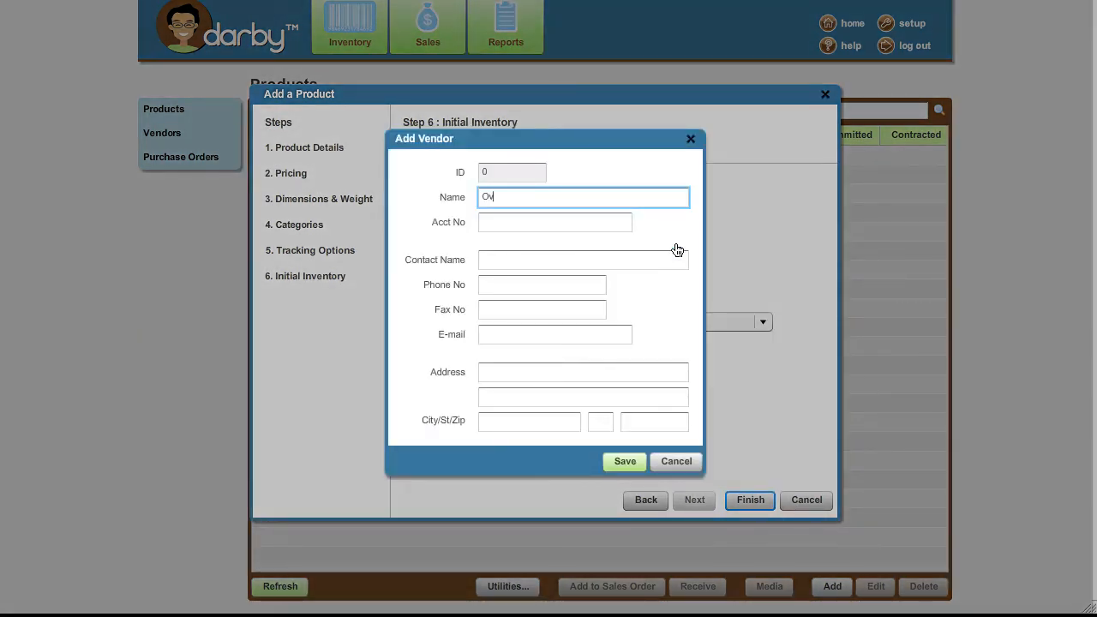
text(erstock.com)
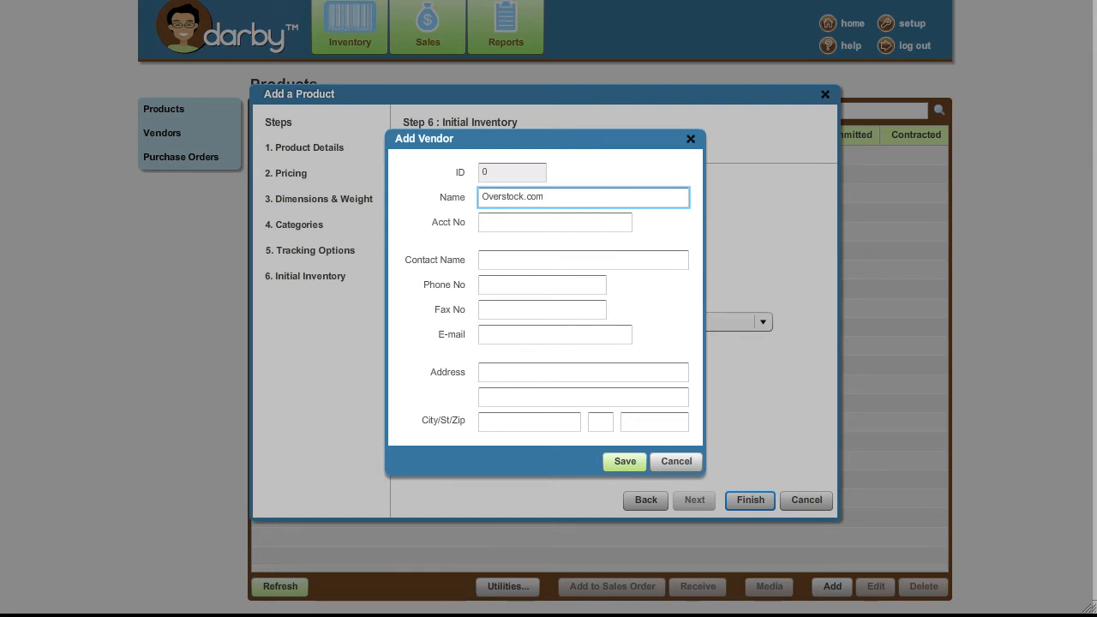
click(628, 463)
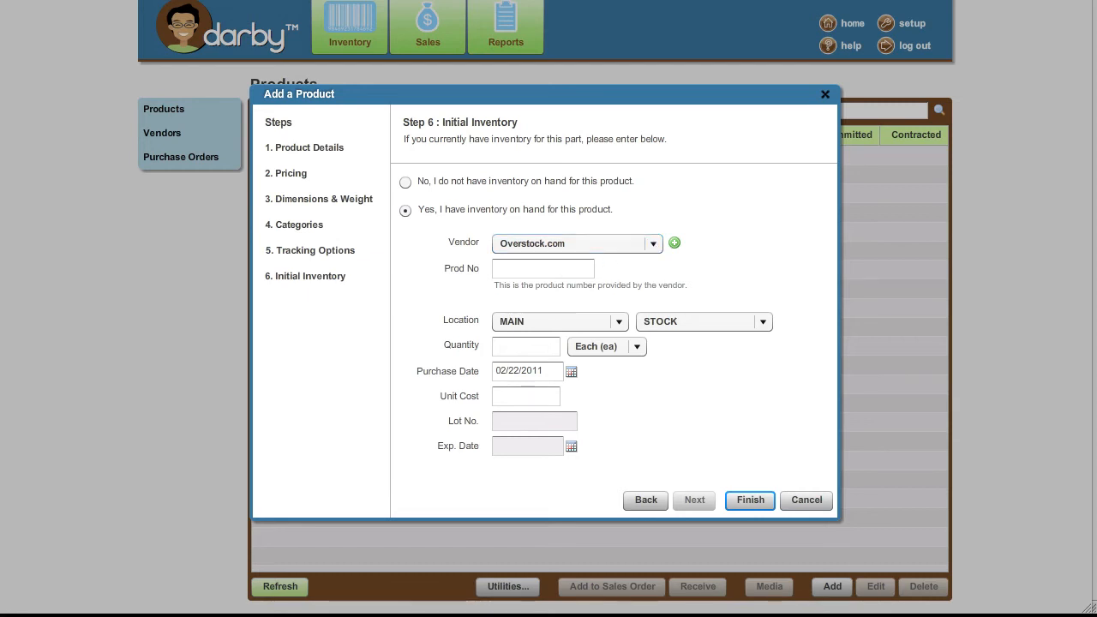
Check the location choices, keep MAIN and STOCK, and set the initial quantity to 2.
click(548, 268)
click(619, 321)
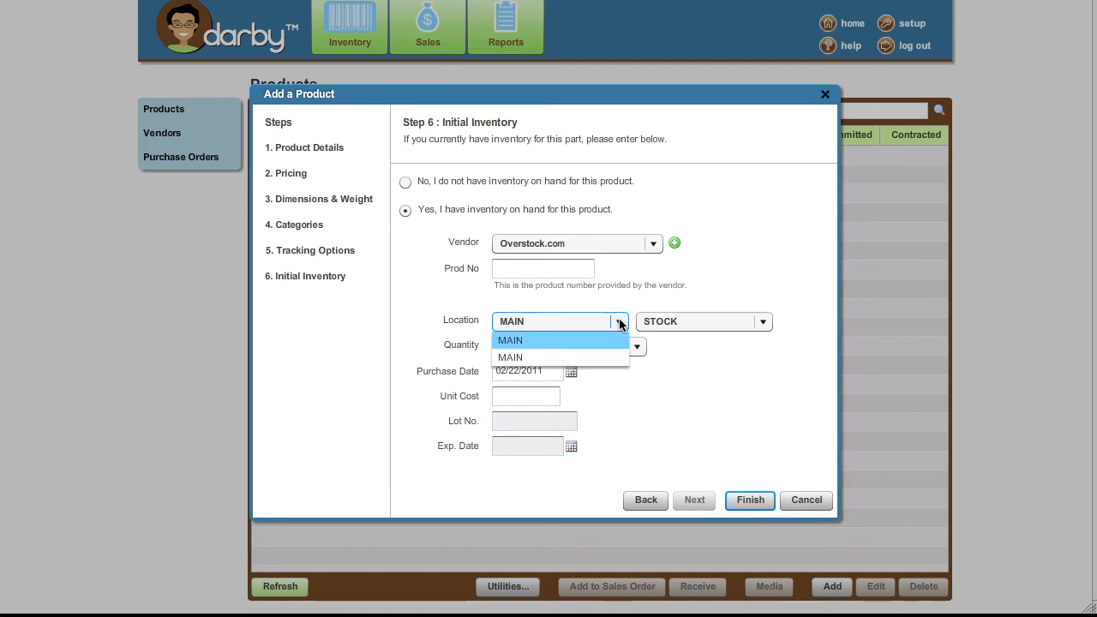
click(618, 320)
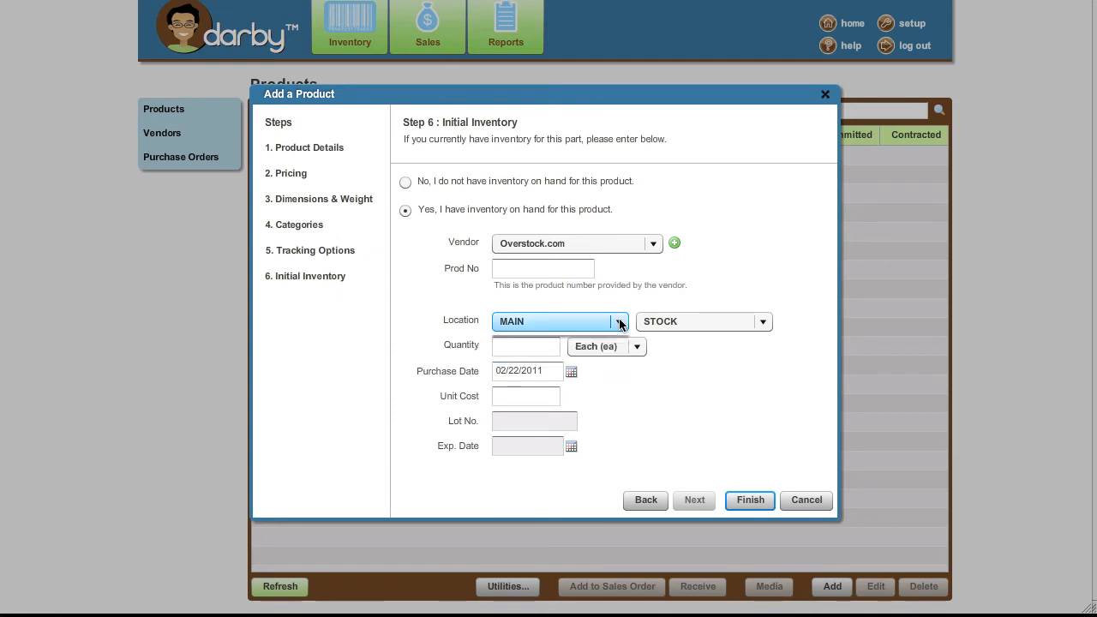
click(762, 321)
click(763, 321)
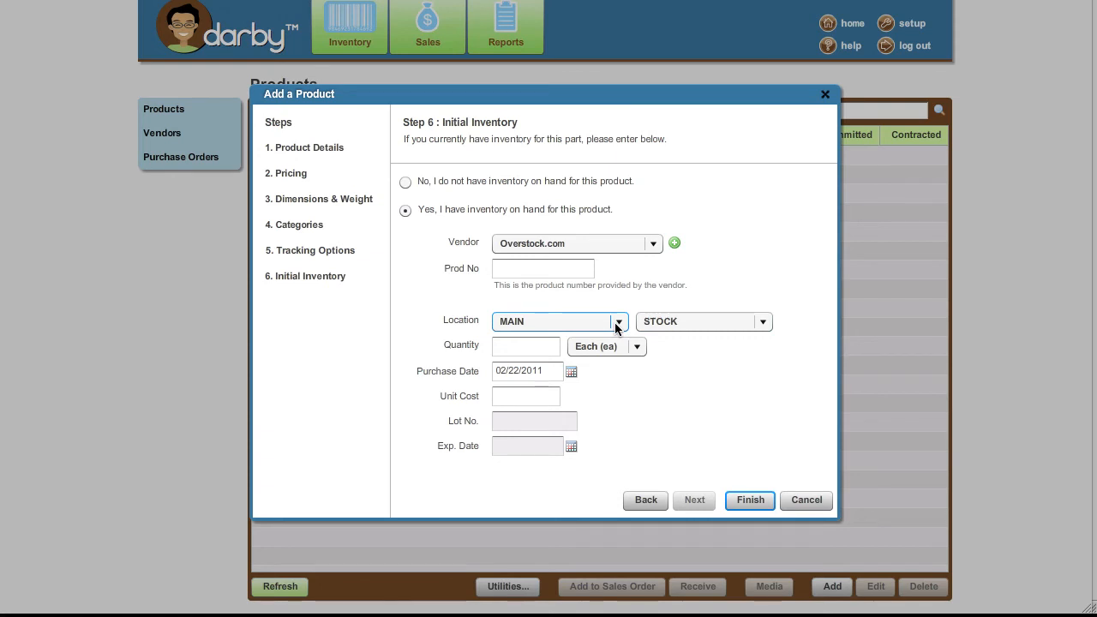
click(526, 346)
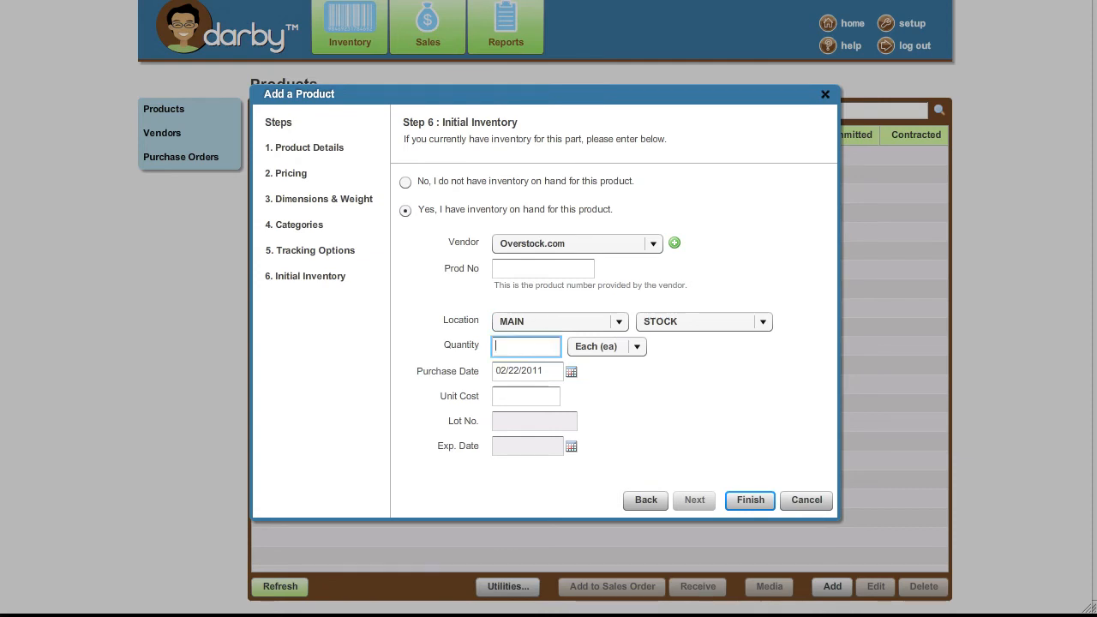
text(2)
key(Tab)
key(Tab)
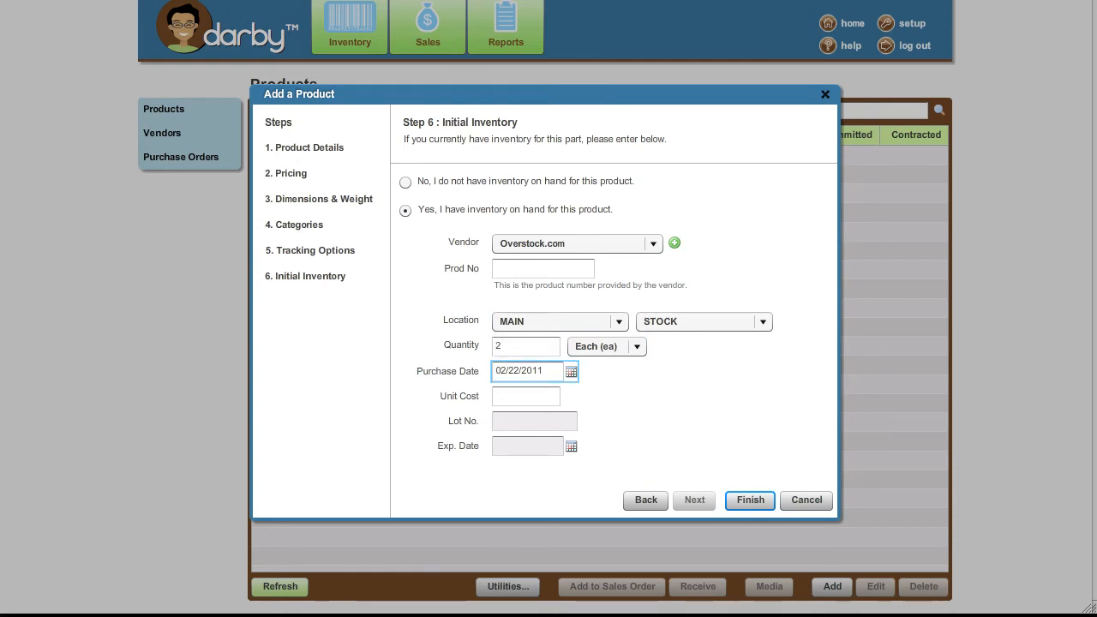
Set the purchase date to 02/11/2011 and the unit cost to 299.00, and finish adding the product.
click(571, 371)
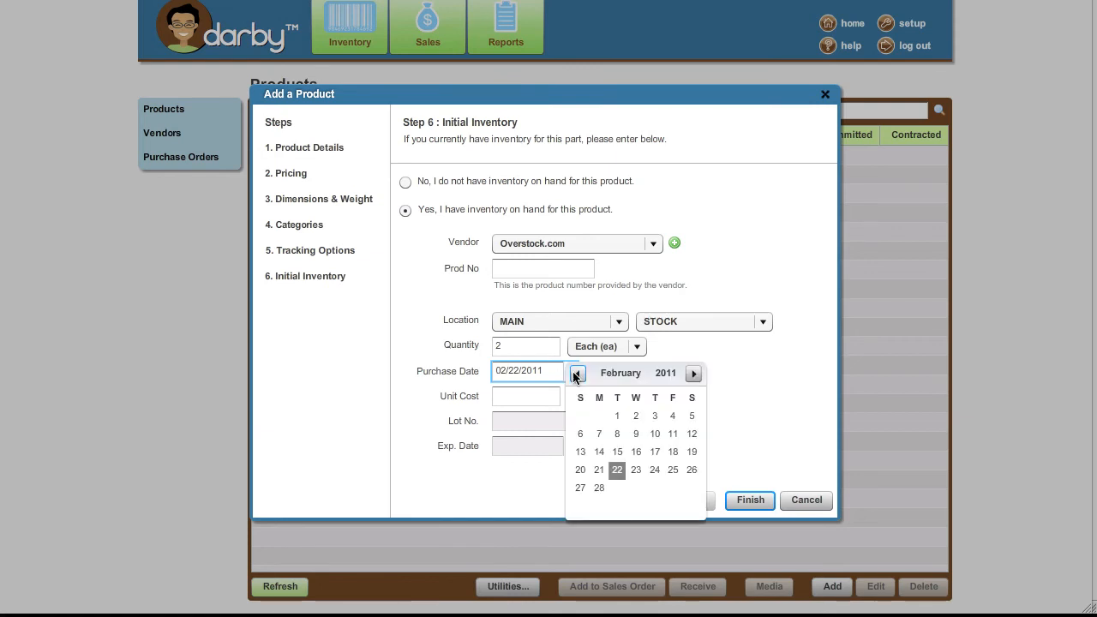
click(673, 435)
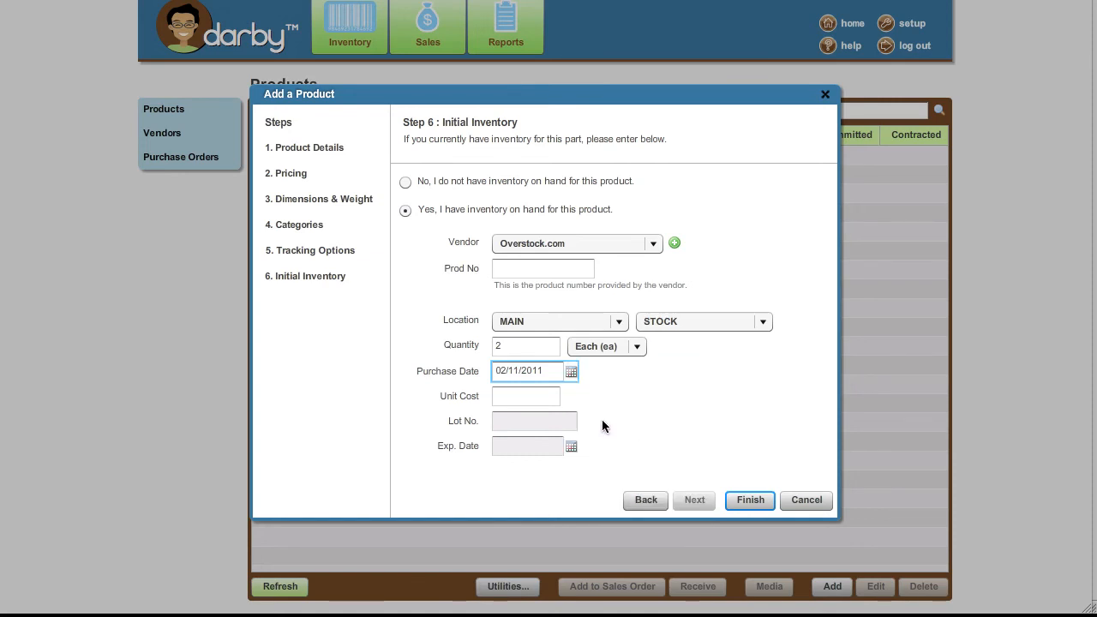
key(Tab)
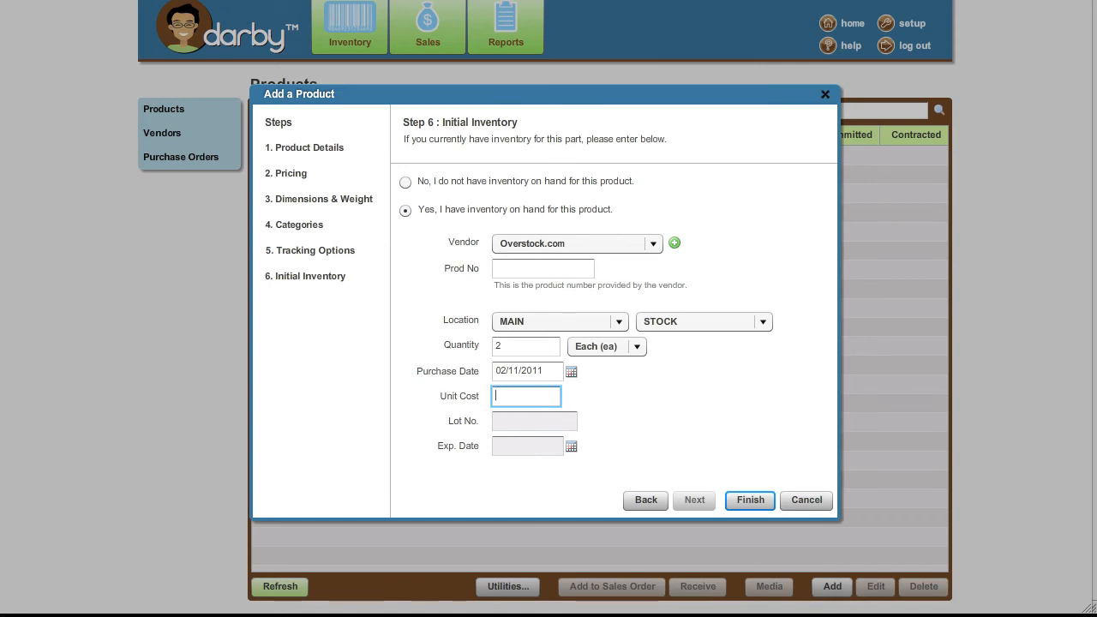
text(299.00)
click(751, 502)
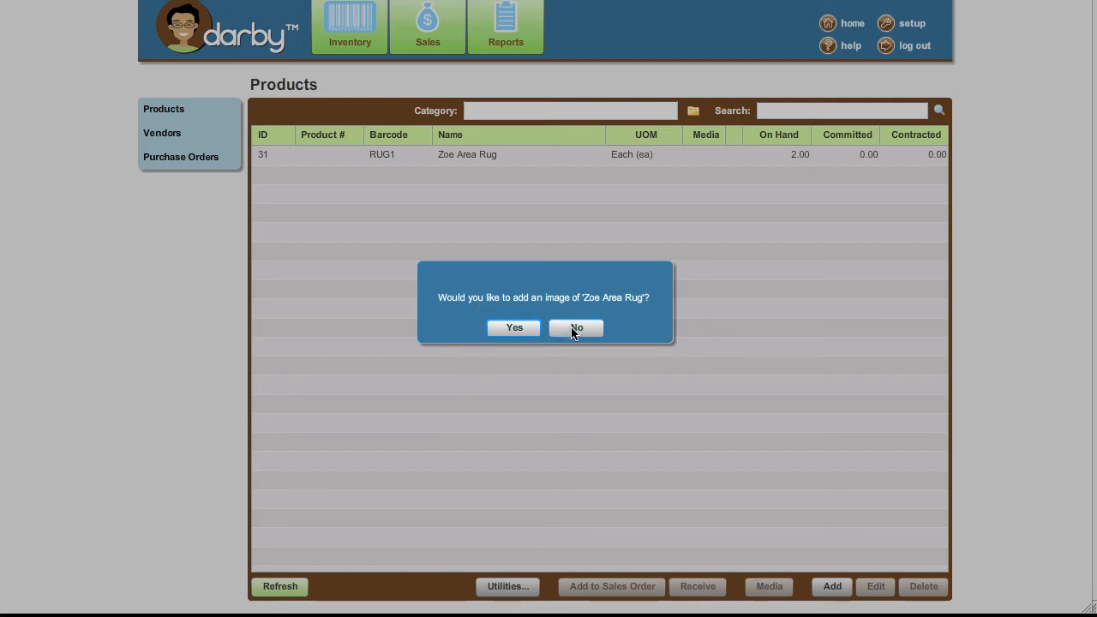
Accept adding a product image, choose rug-zoe.jpg from the Desktop and save it as the Zoe Area Rug's media.
click(513, 327)
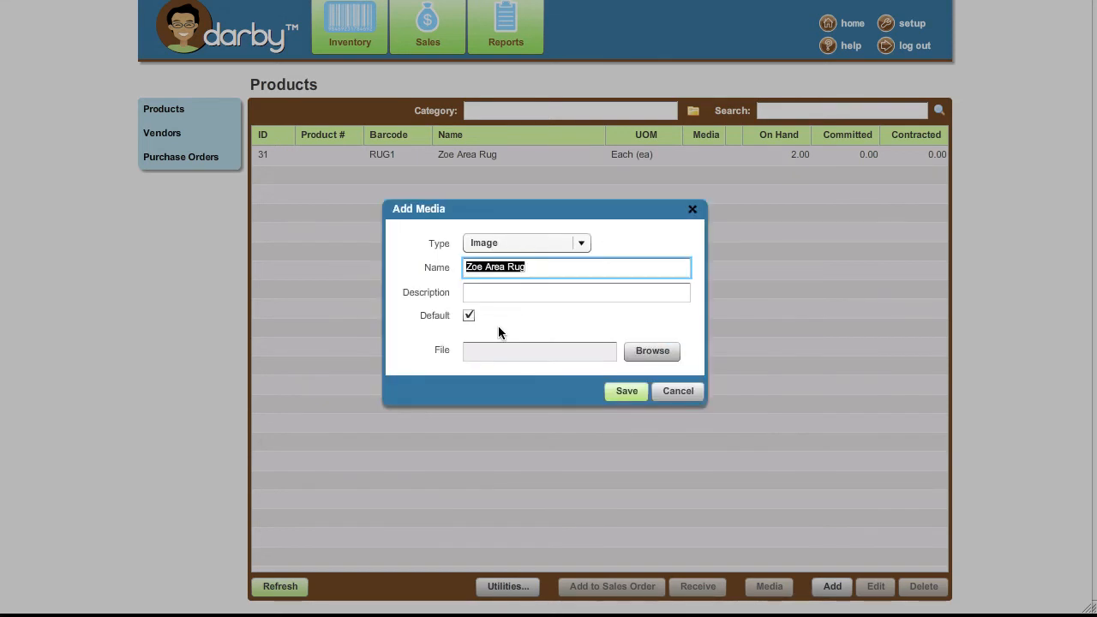
click(643, 351)
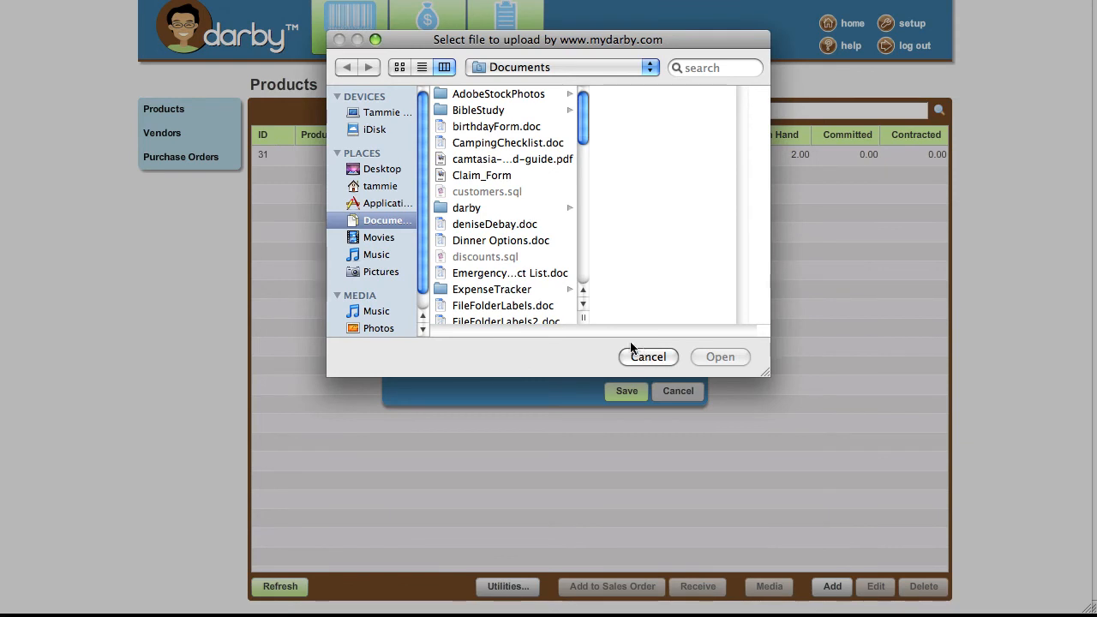
click(380, 176)
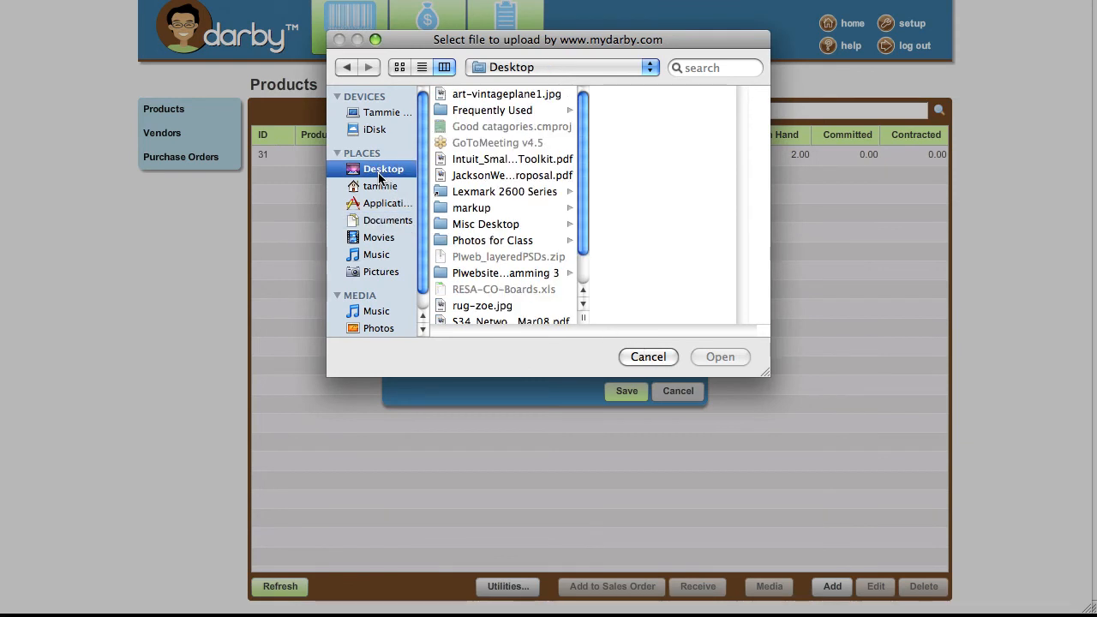
click(579, 259)
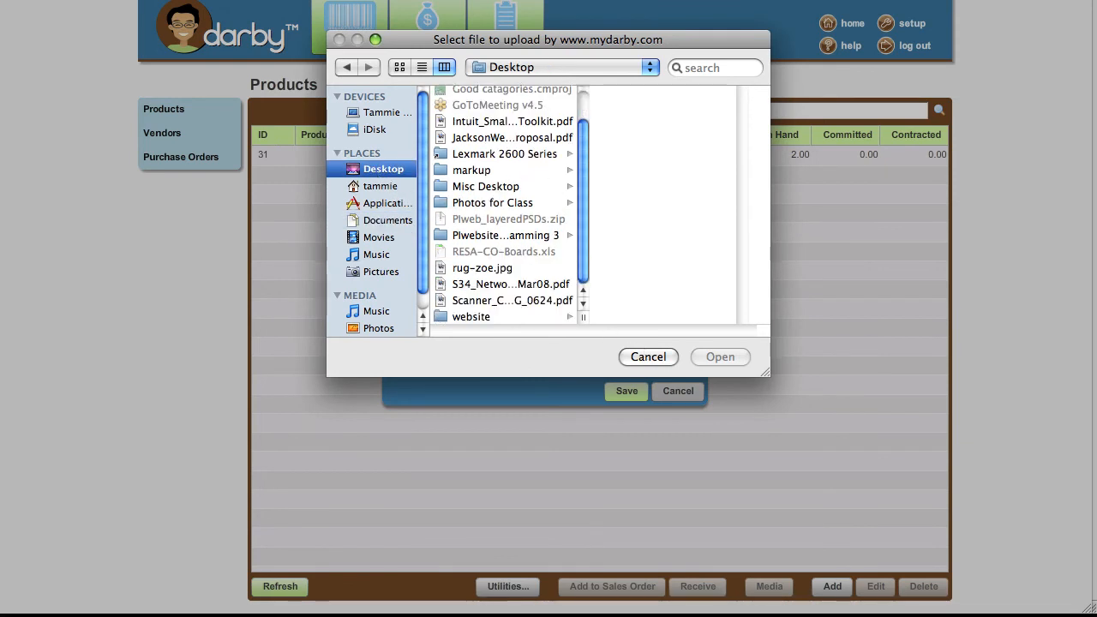
click(481, 268)
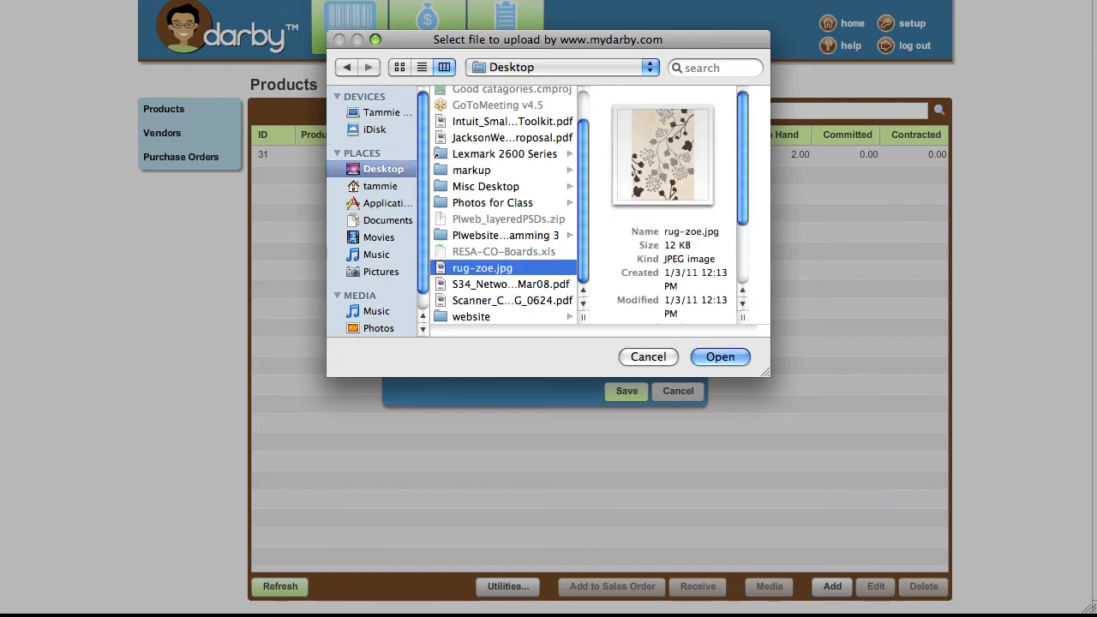
click(720, 356)
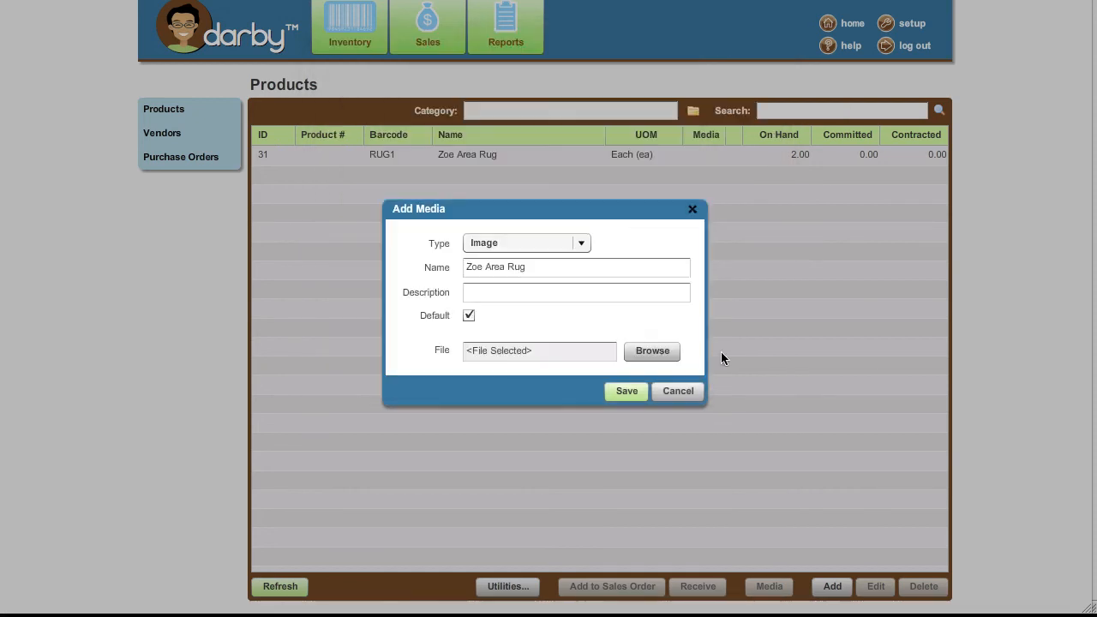
click(626, 392)
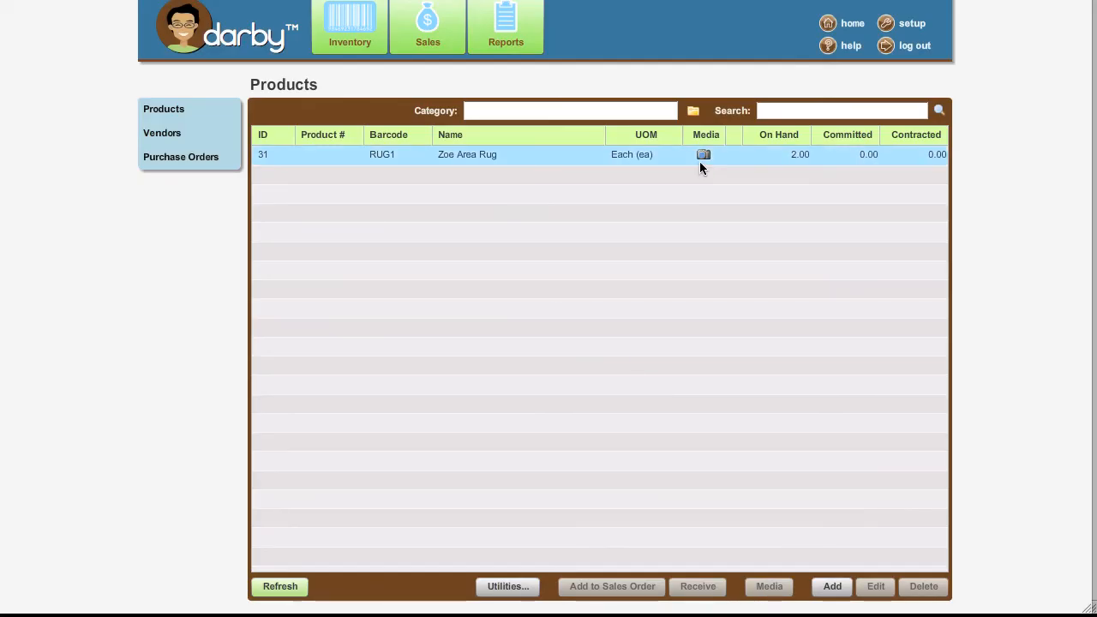
mouse_move(703, 153)
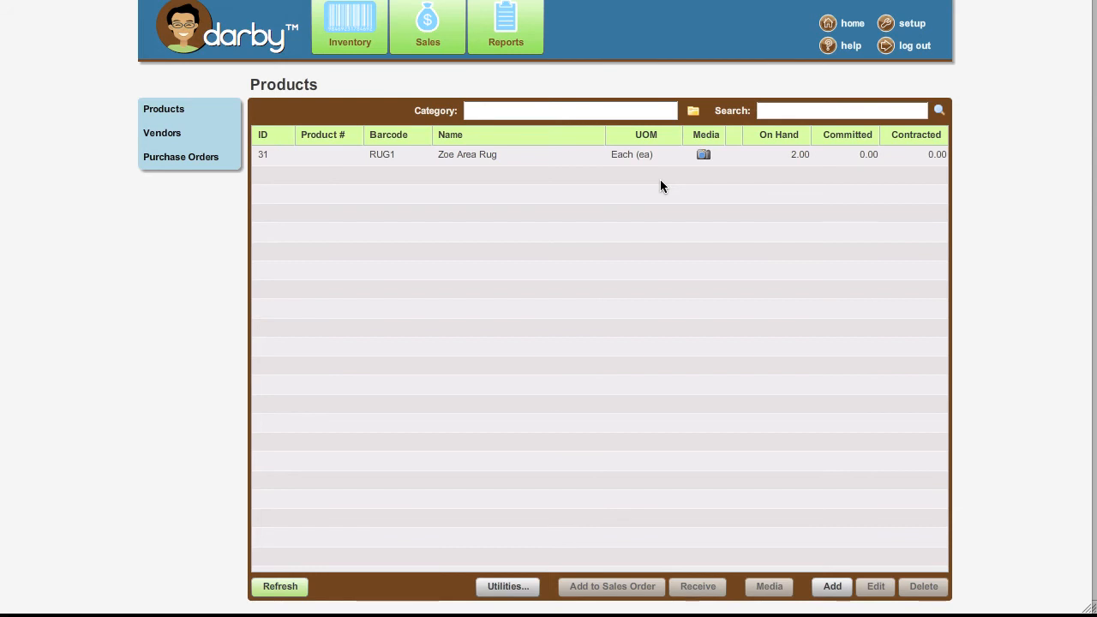
Start adding another inventory product and name it "Large Vintage Plane Art #1".
click(831, 586)
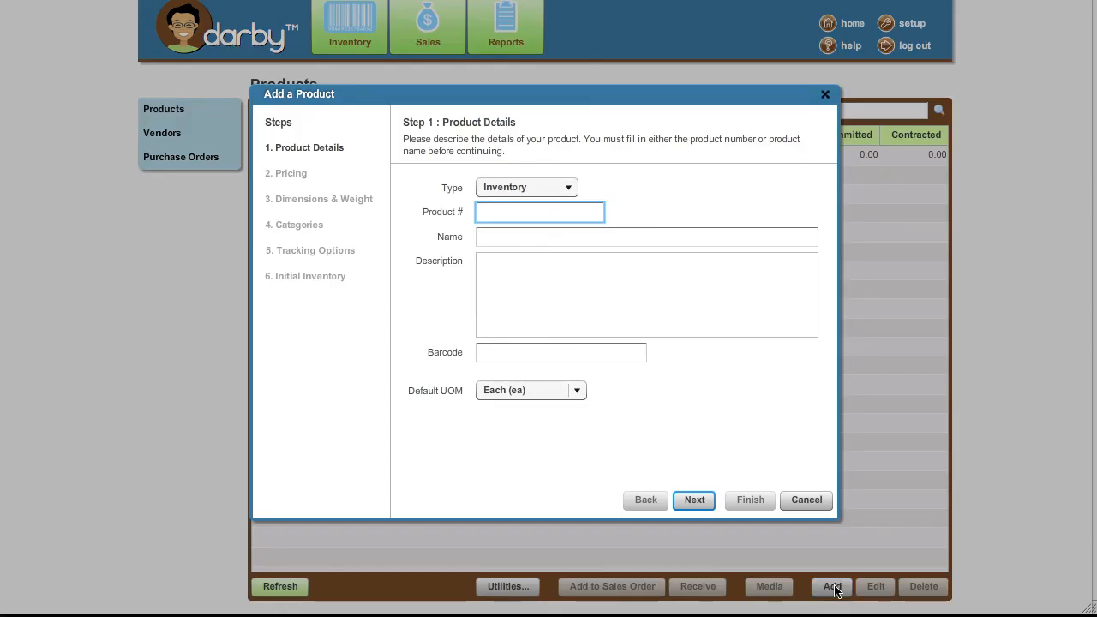
key(Tab)
text(Vintage)
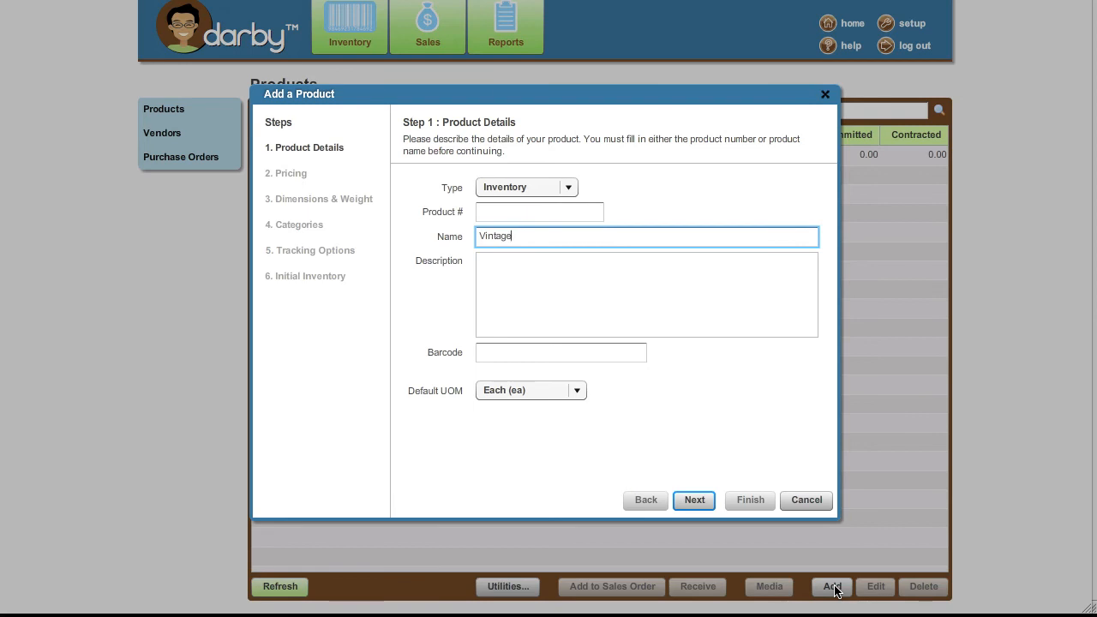
key(BackSpace)
key(BackSpace)
key(BackSpace)
key(BackSpace)
key(BackSpace)
key(BackSpace)
key(BackSpace)
text(Large Vintage Plane)
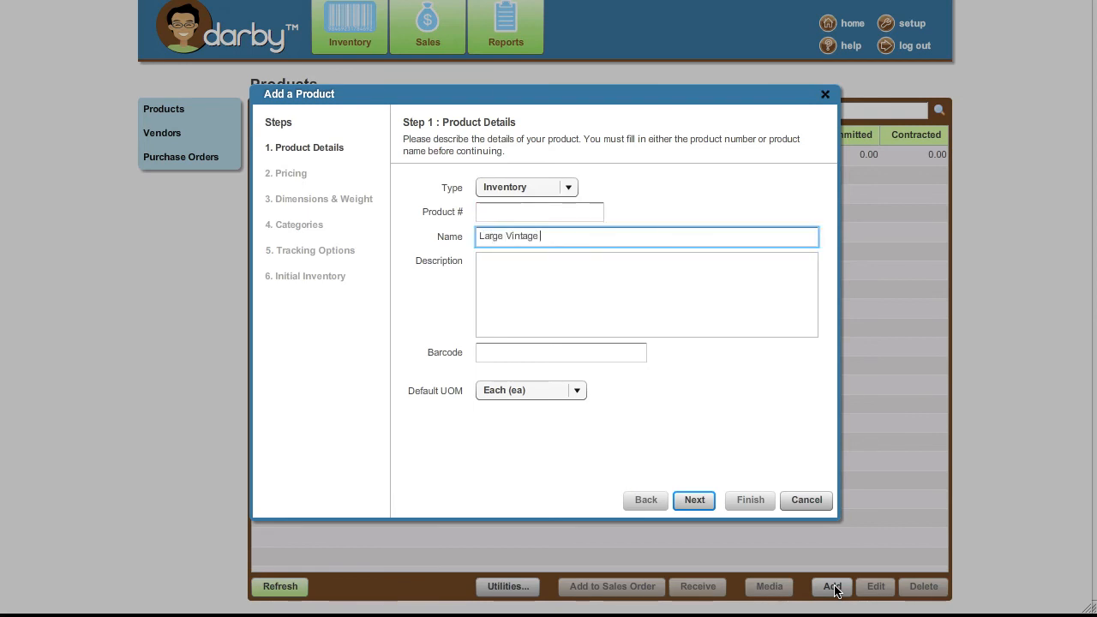
text( Art #1)
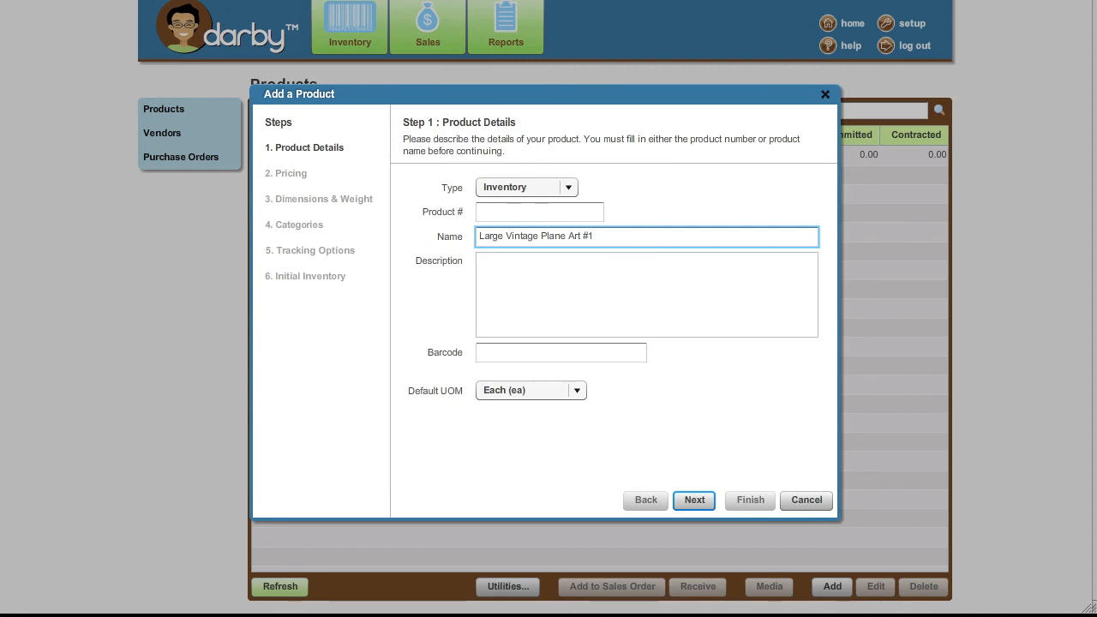
Enter the description "Black and white vintage print" and the barcode "ART*", and proceed to the pricing.
key(Tab)
text(Black a)
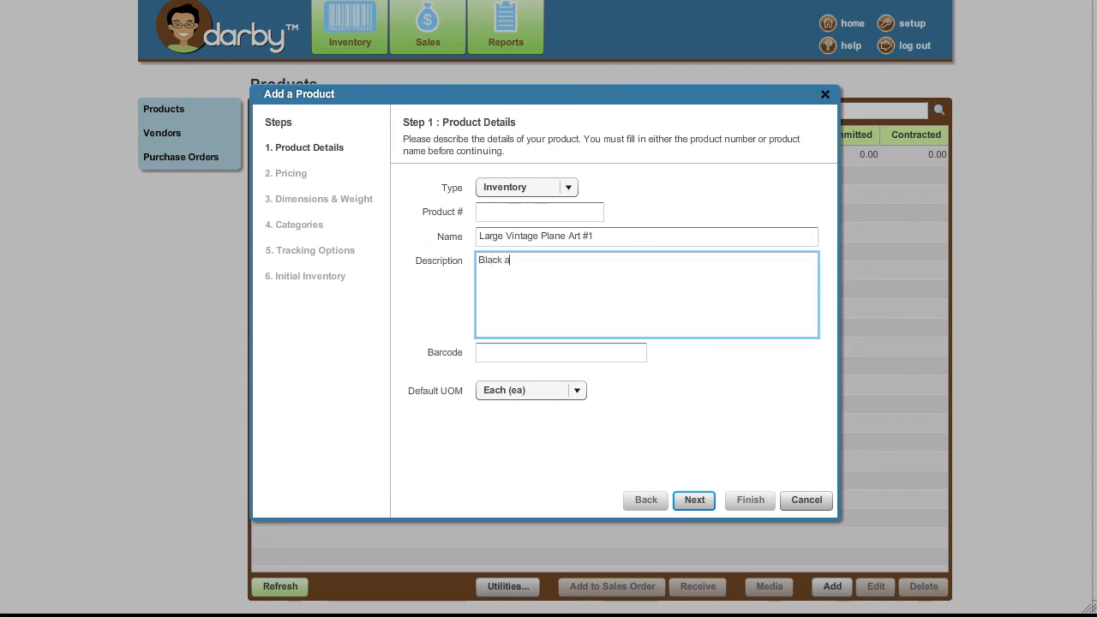
text(nd white vintage print)
key(Tab)
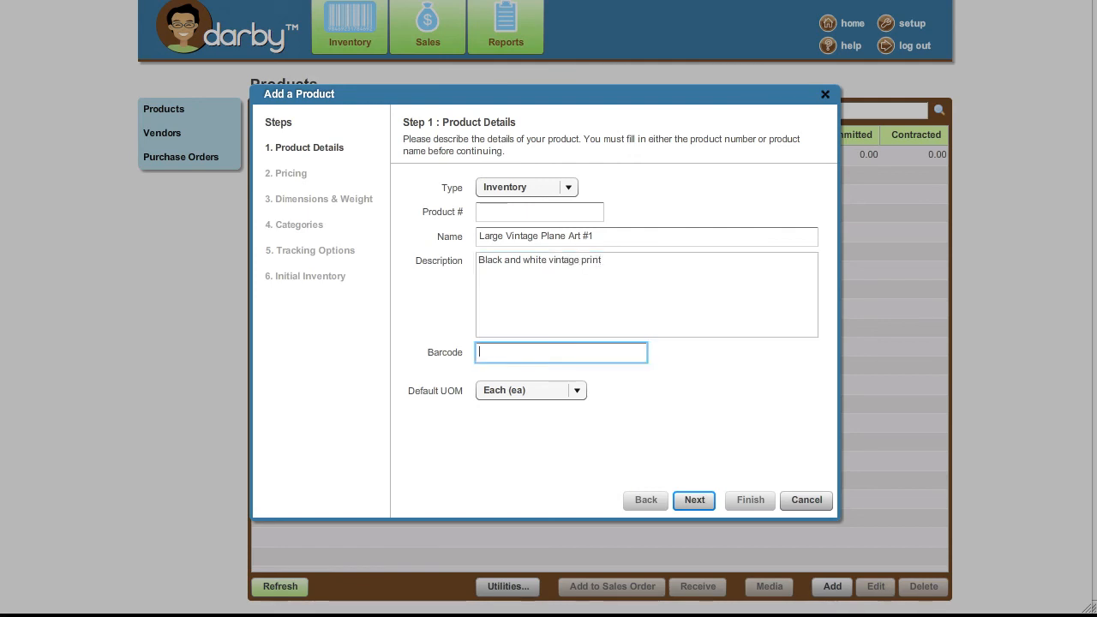
text(ART*)
click(696, 497)
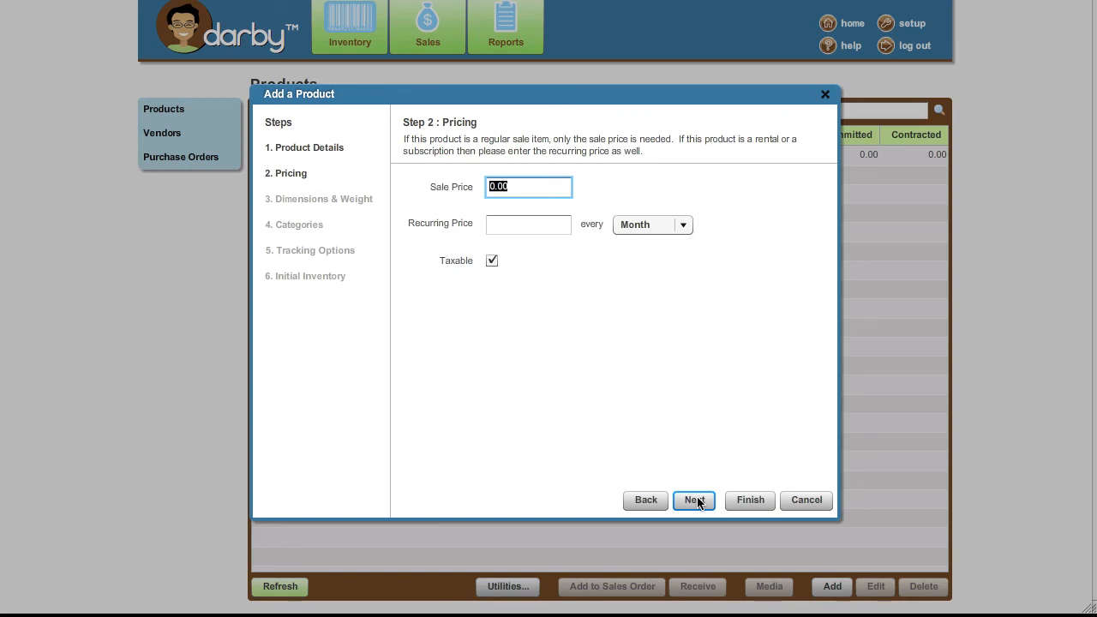
Set the sale price to 399.00 and the recurring price to 20.00 every month, and proceed to the dimensions.
key(BackSpace)
text(399.00)
key(Tab)
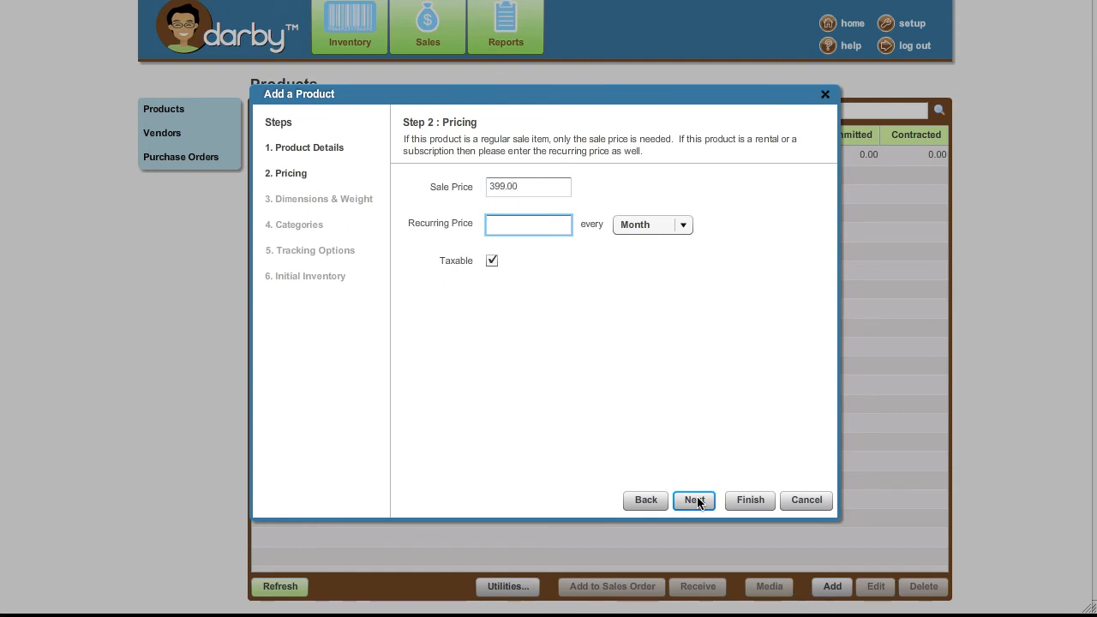
text(20.00)
click(695, 501)
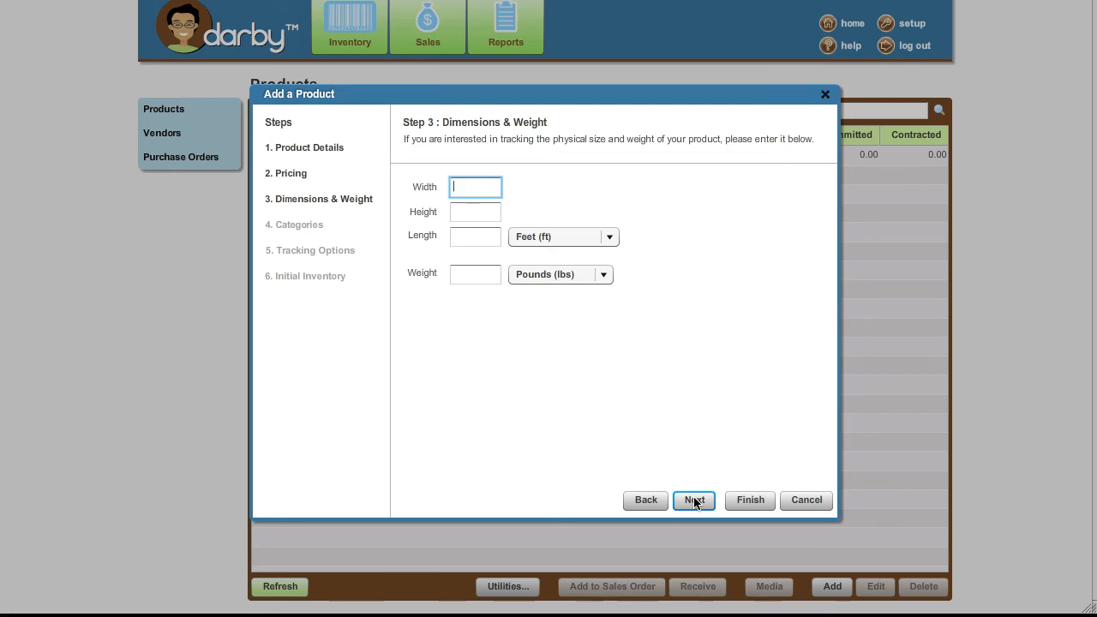
Set the width to 32 and height to 38, choose the unit listed just before feet, and proceed to the categories.
text(32)
key(Tab)
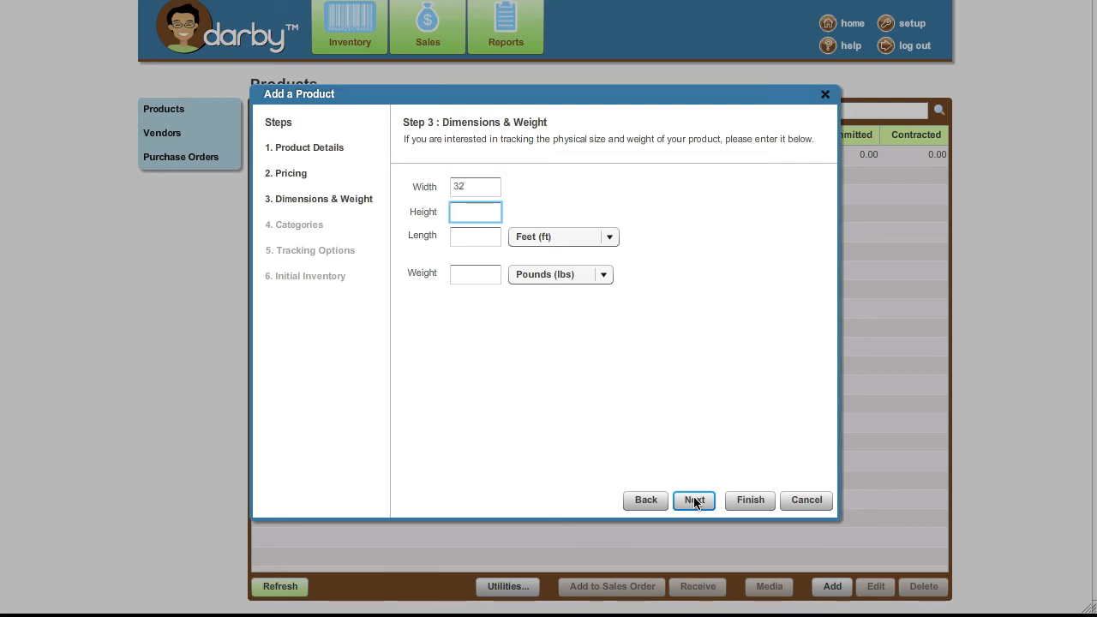
text(38)
key(Tab)
key(Tab)
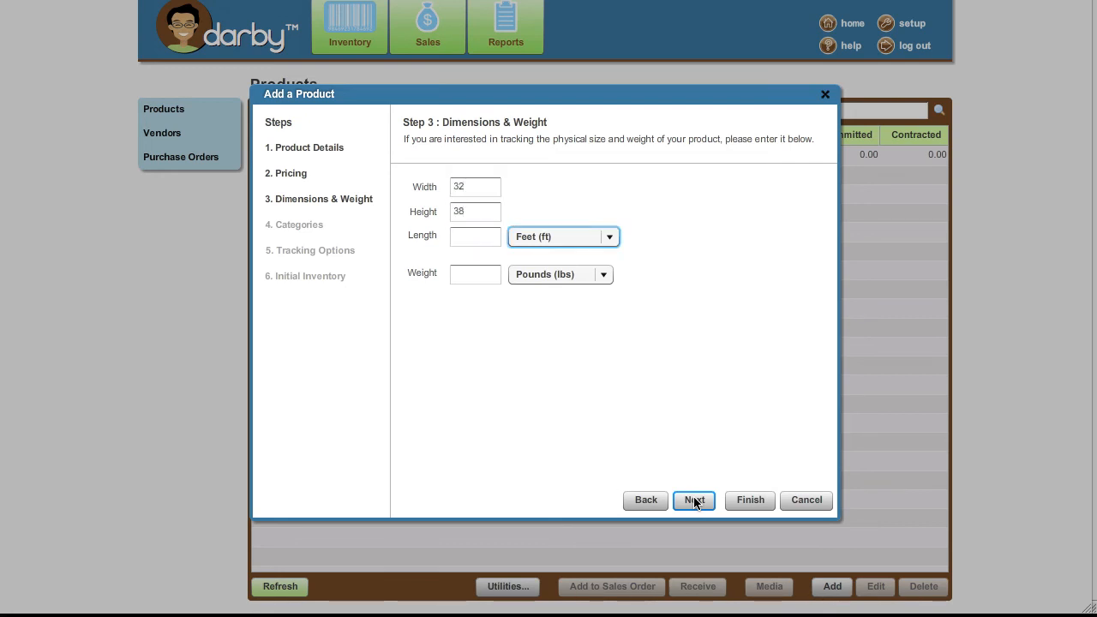
key(Up)
click(694, 501)
Assign the category Artwork > Large to the product, keep additional tracking methods off, and proceed to the initial inventory.
click(418, 466)
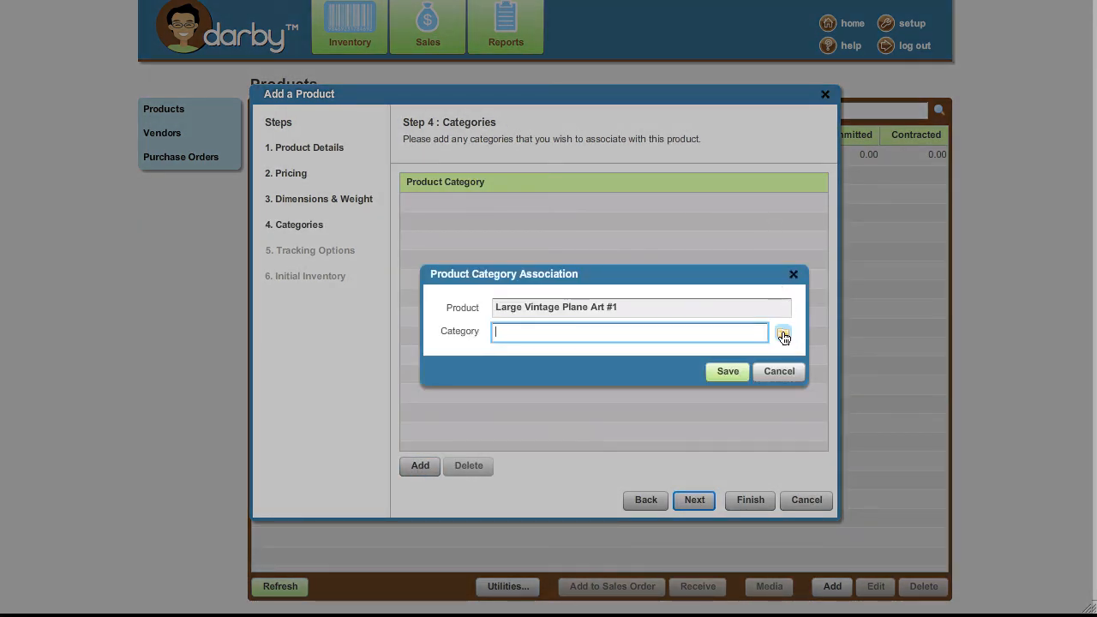
click(782, 333)
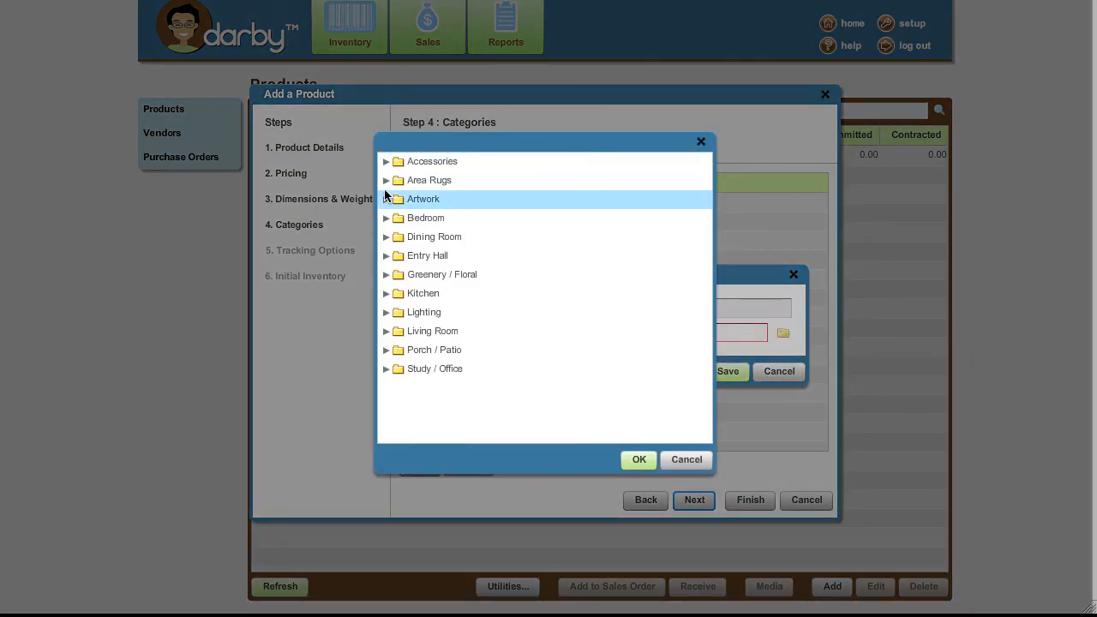
click(385, 199)
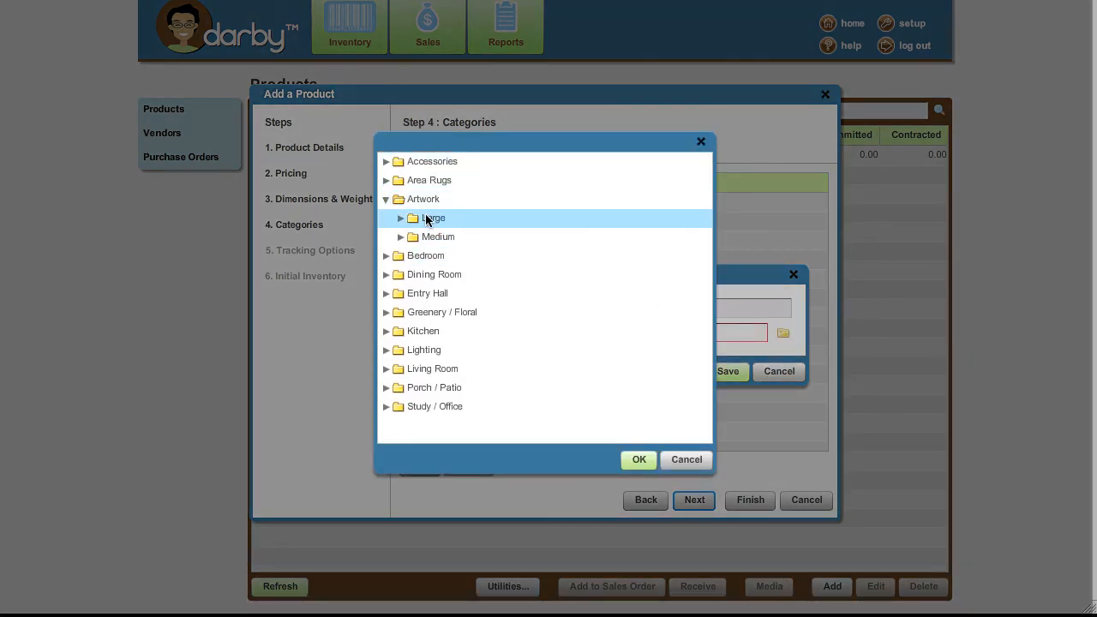
click(431, 220)
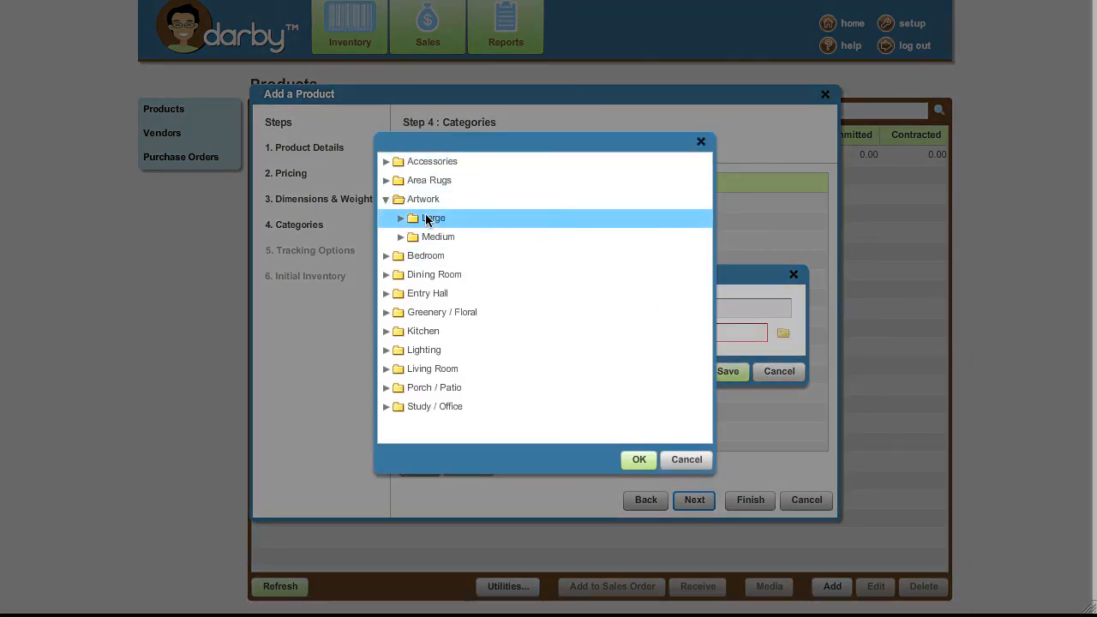
click(639, 459)
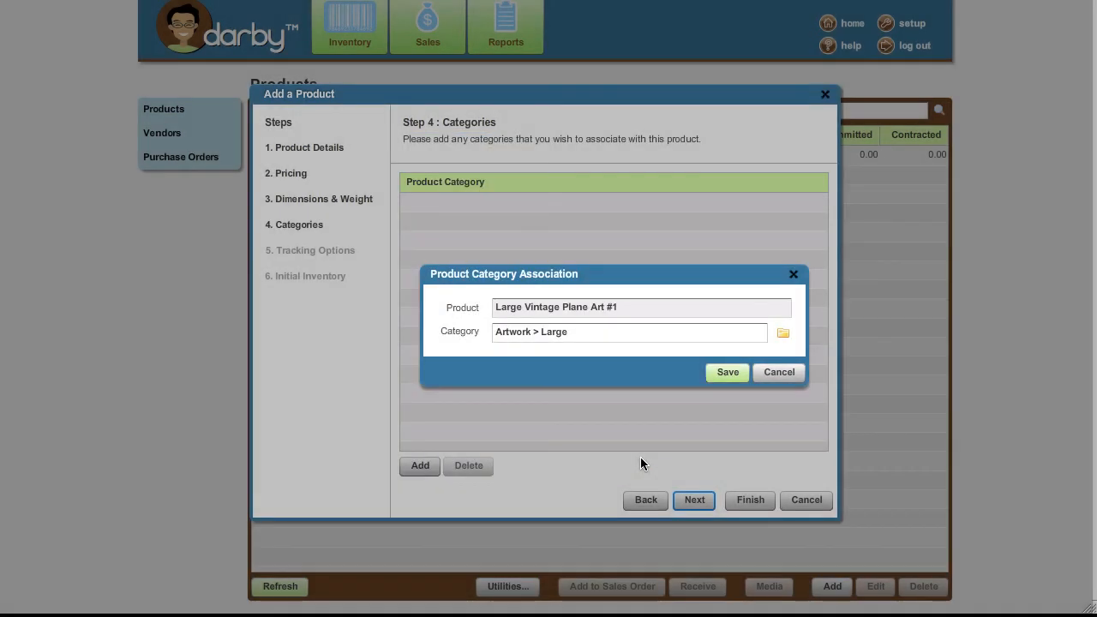
click(727, 372)
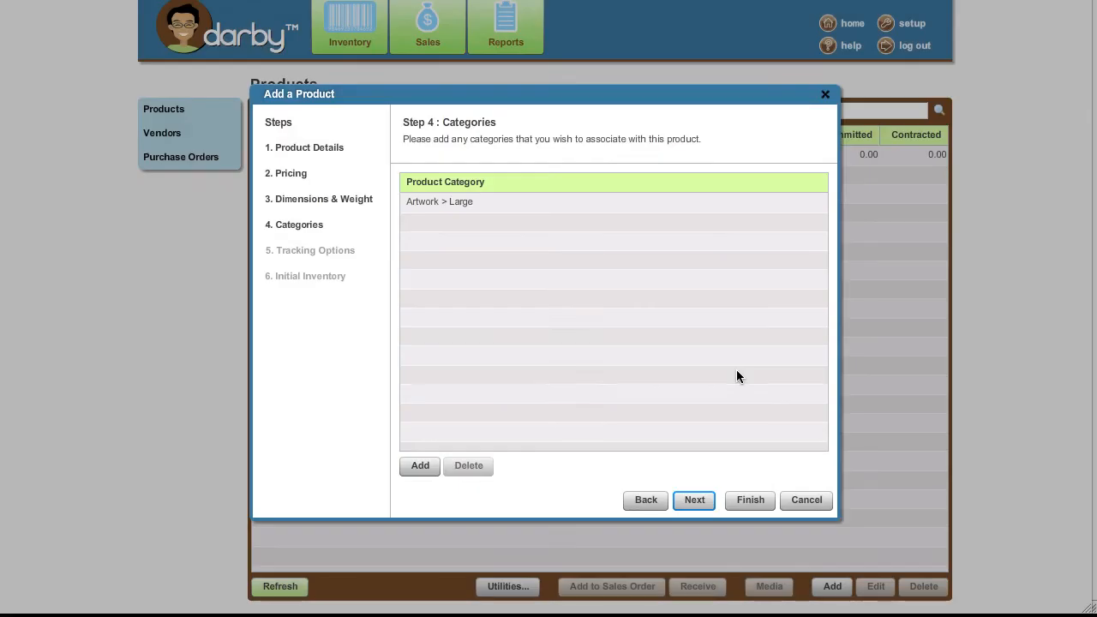
click(693, 504)
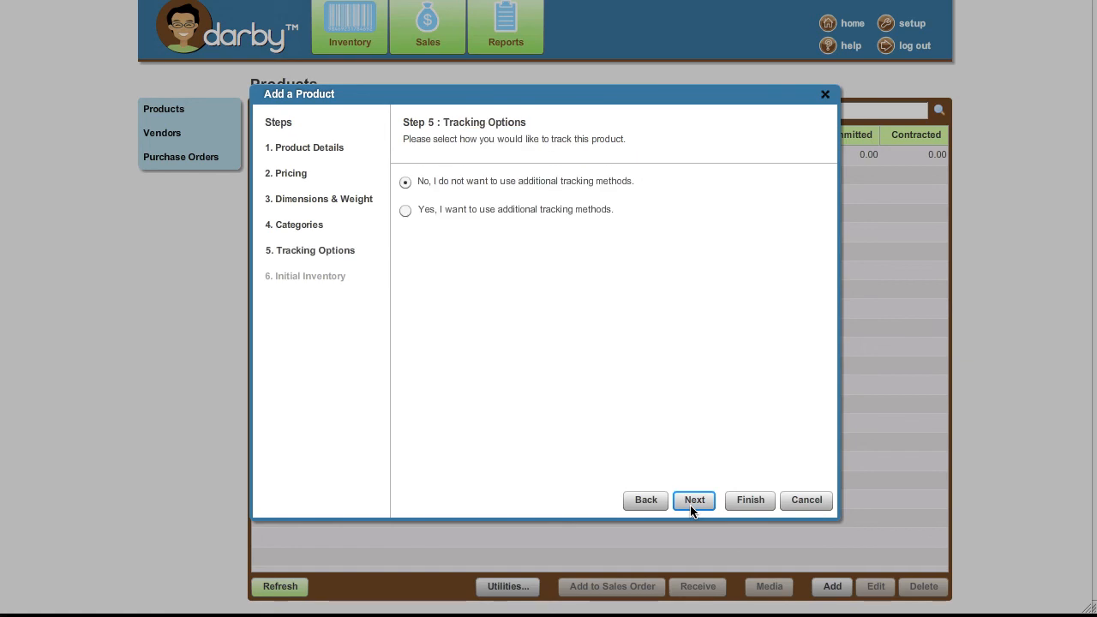
click(692, 505)
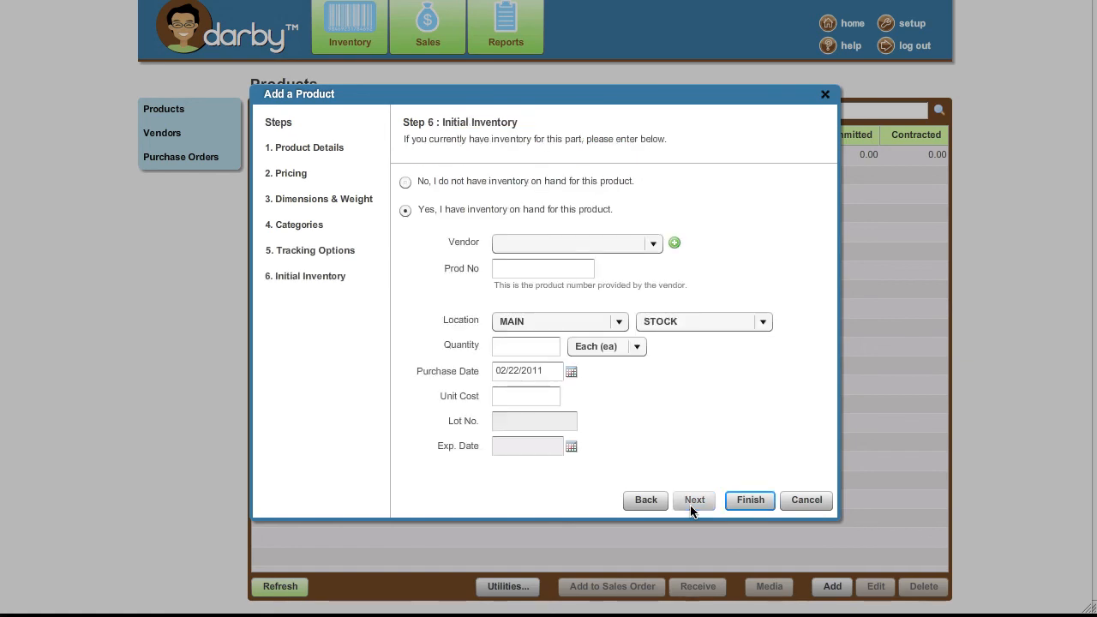
Set the initial inventory's vendor to Cost Plus World Market and its quantity to 3.
click(652, 245)
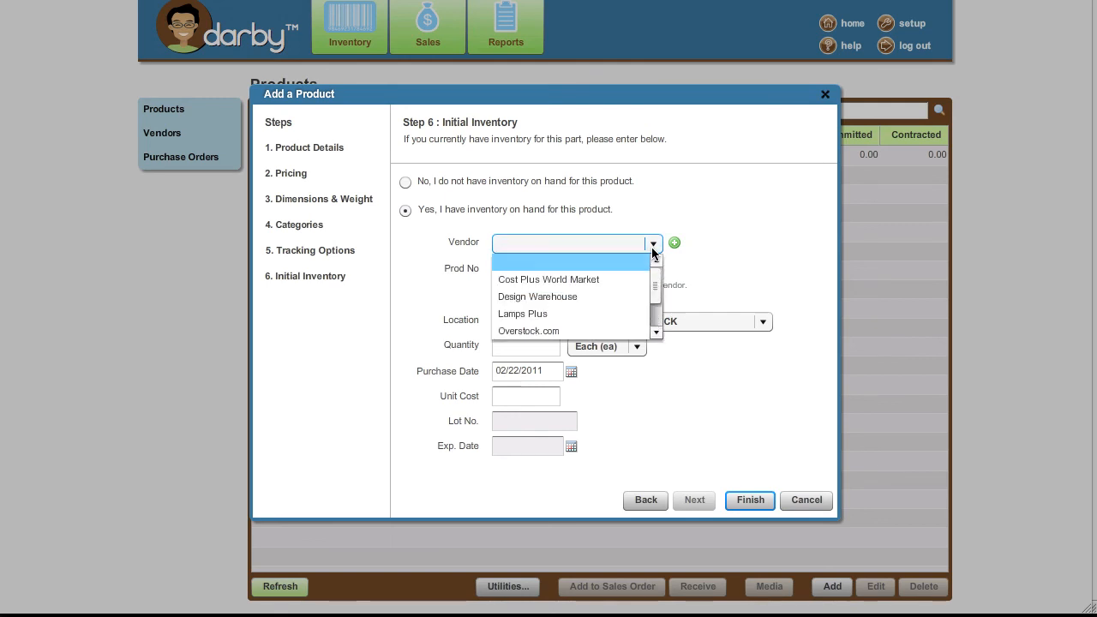
click(572, 282)
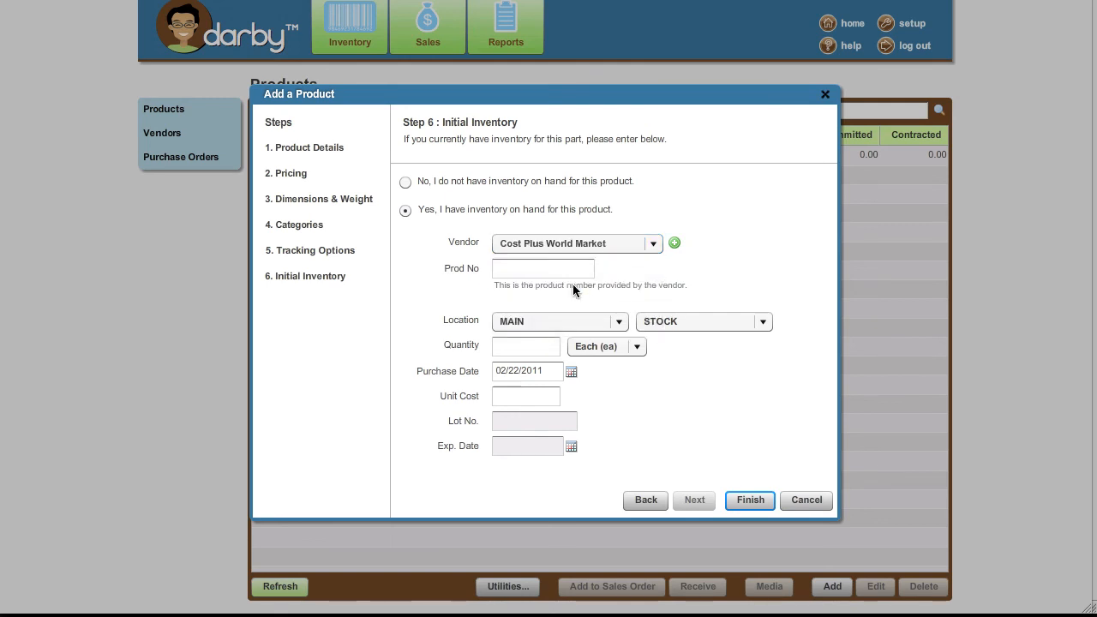
click(530, 346)
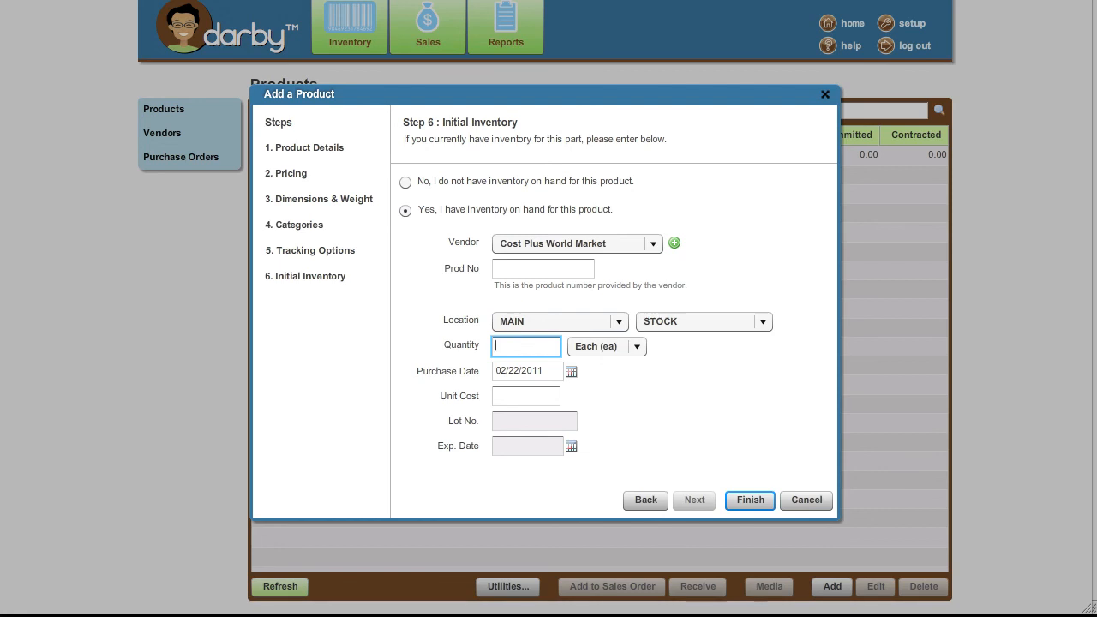
text(3)
key(Tab)
key(Tab)
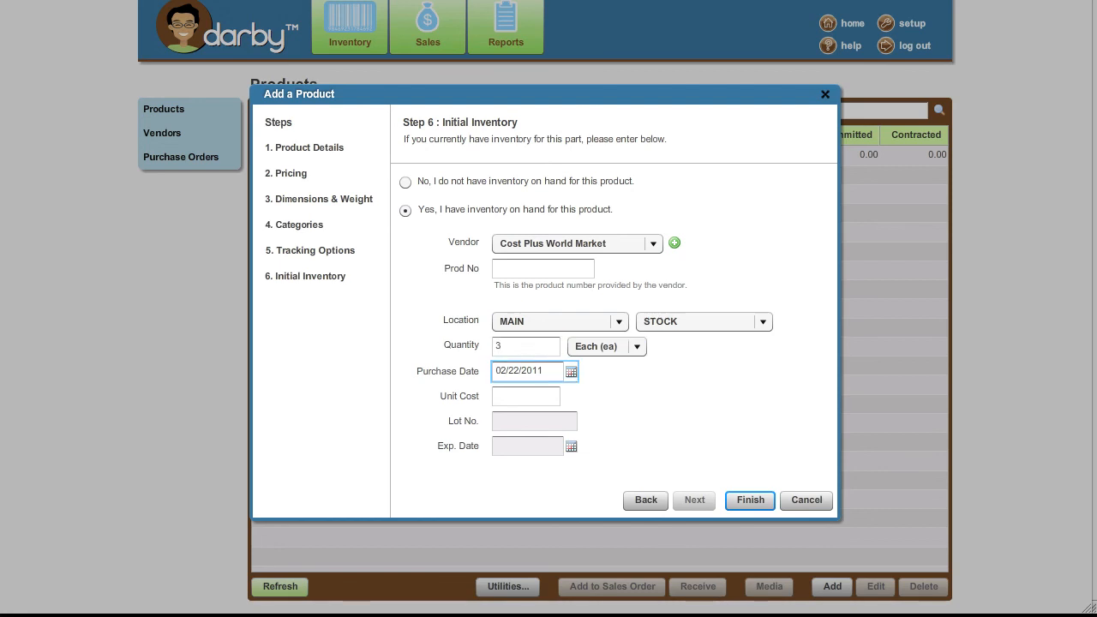
Set the purchase date to 02/21/2011 and the unit cost to 29.00, and finish adding the product.
click(570, 373)
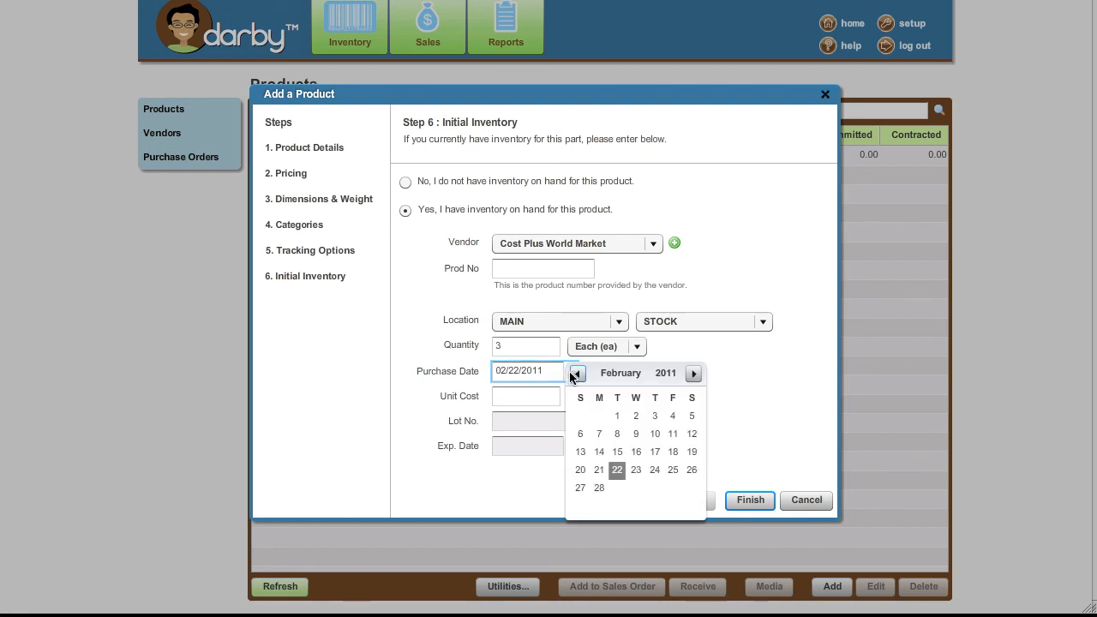
click(598, 471)
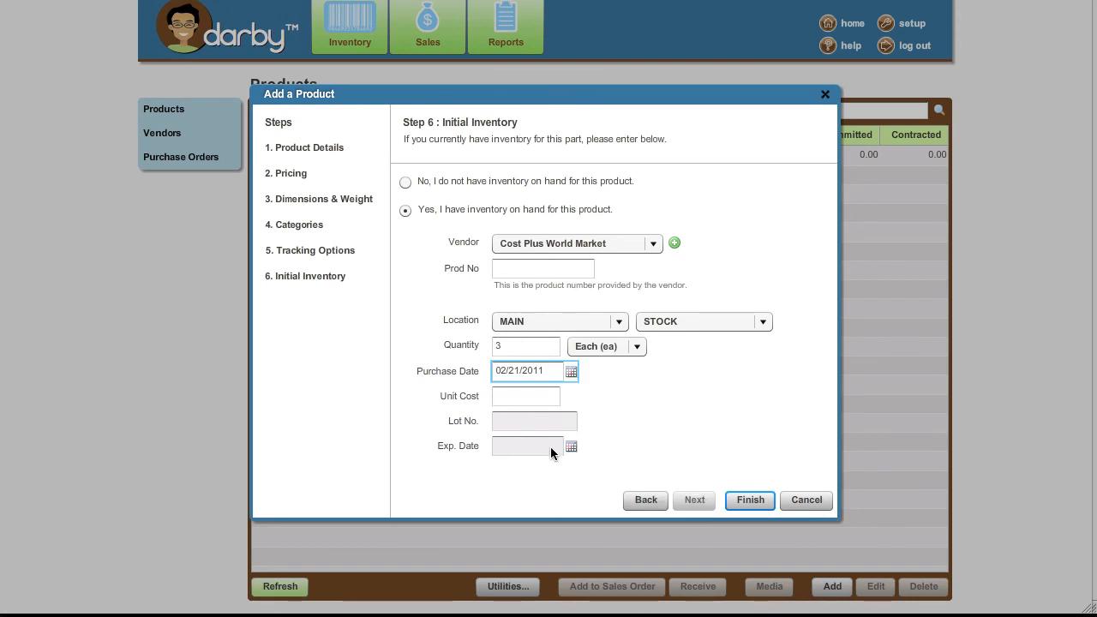
key(Tab)
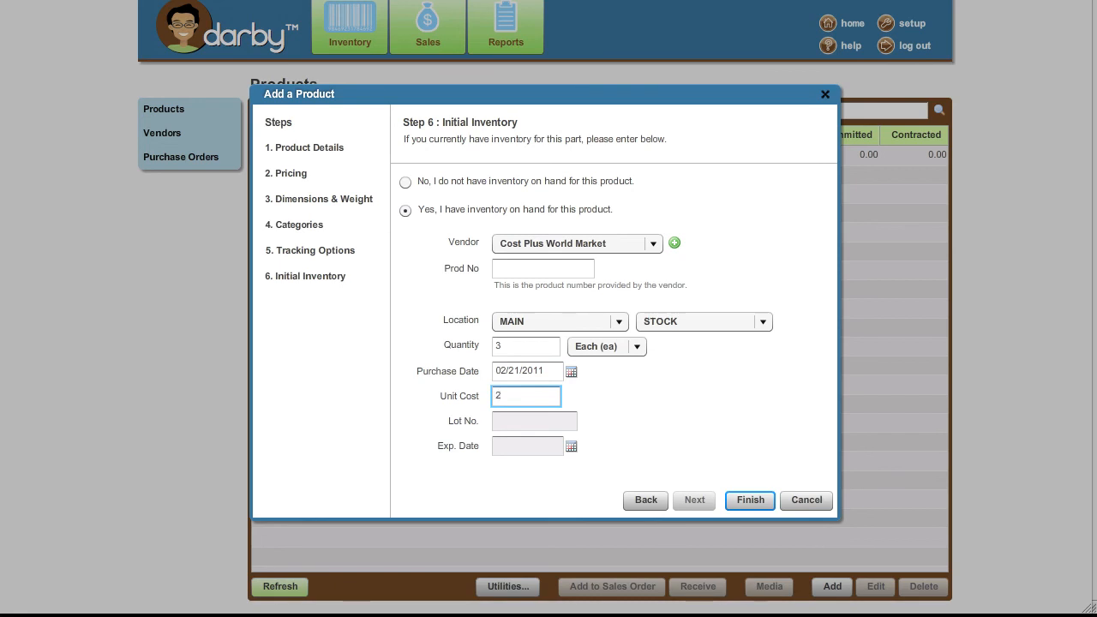
text(29.00)
click(742, 499)
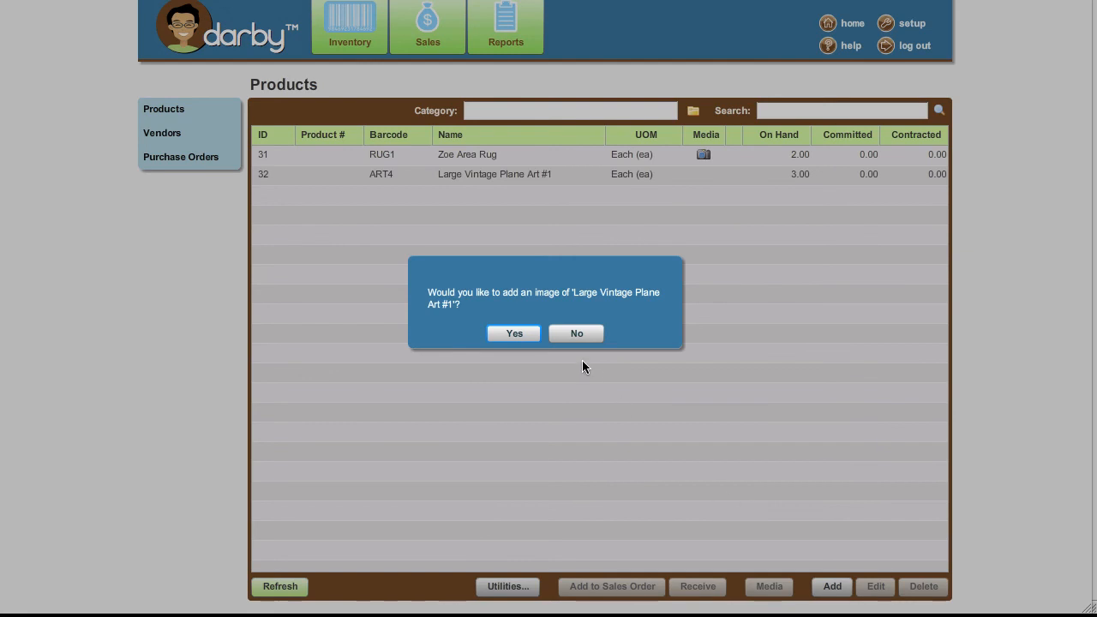
Add art-vintageplane1.jpg from the Desktop as the default image of Large Vintage Plane Art #1 and preview it.
click(518, 335)
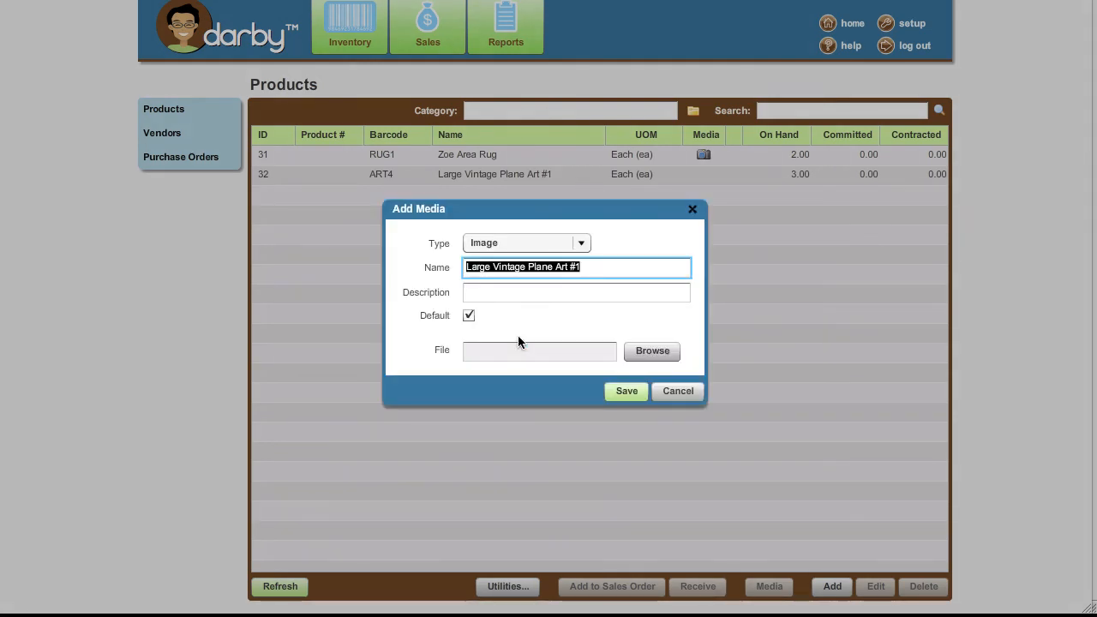
click(638, 353)
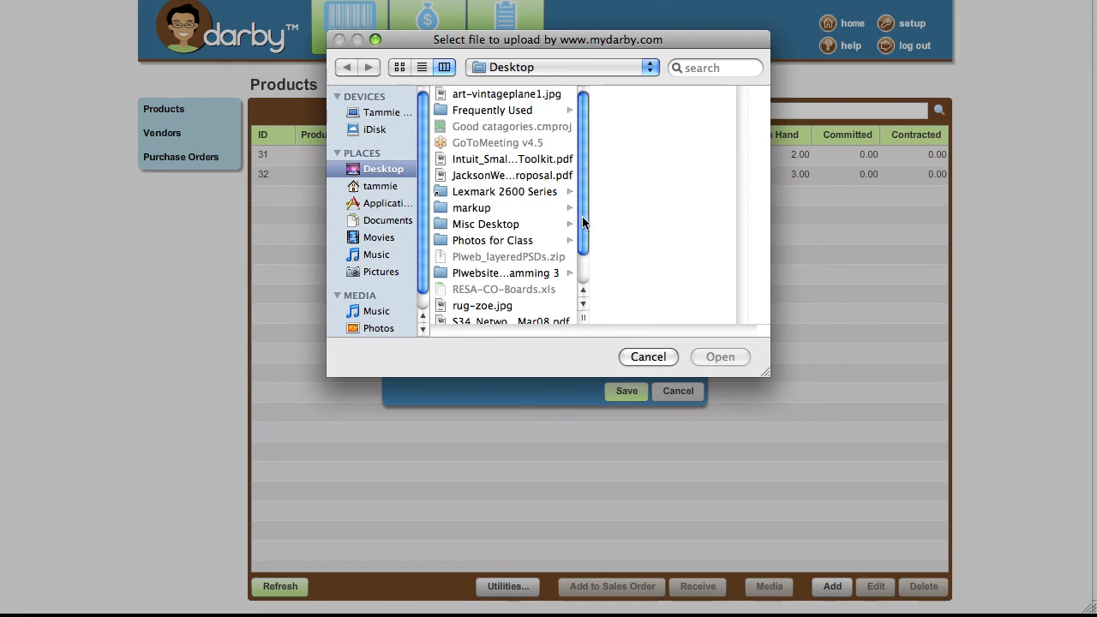
click(491, 97)
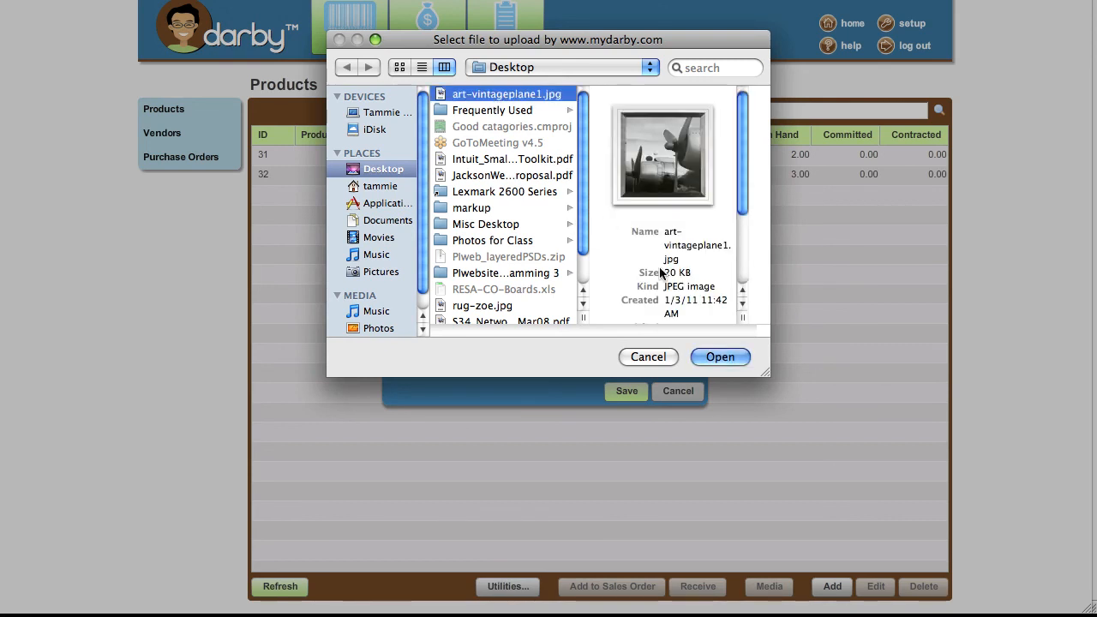
click(720, 357)
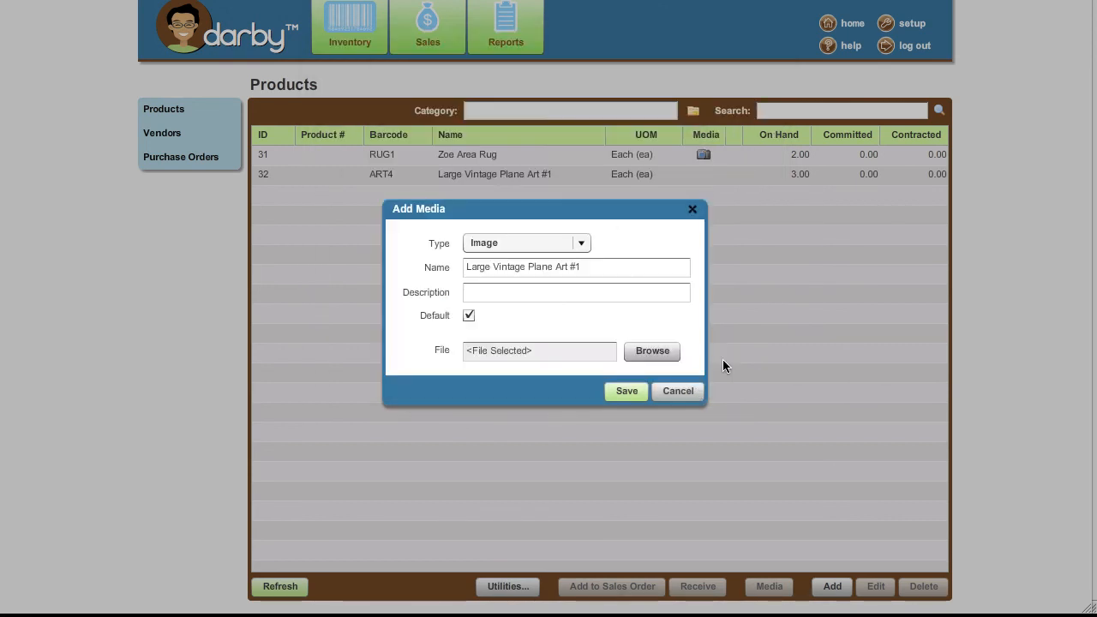
click(627, 391)
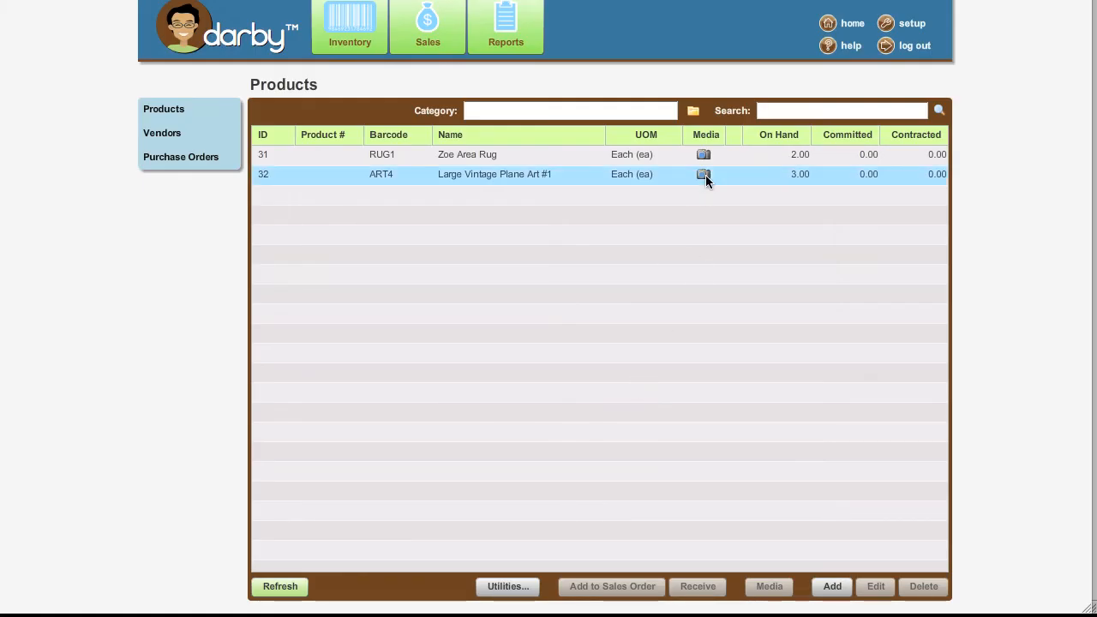
mouse_move(705, 173)
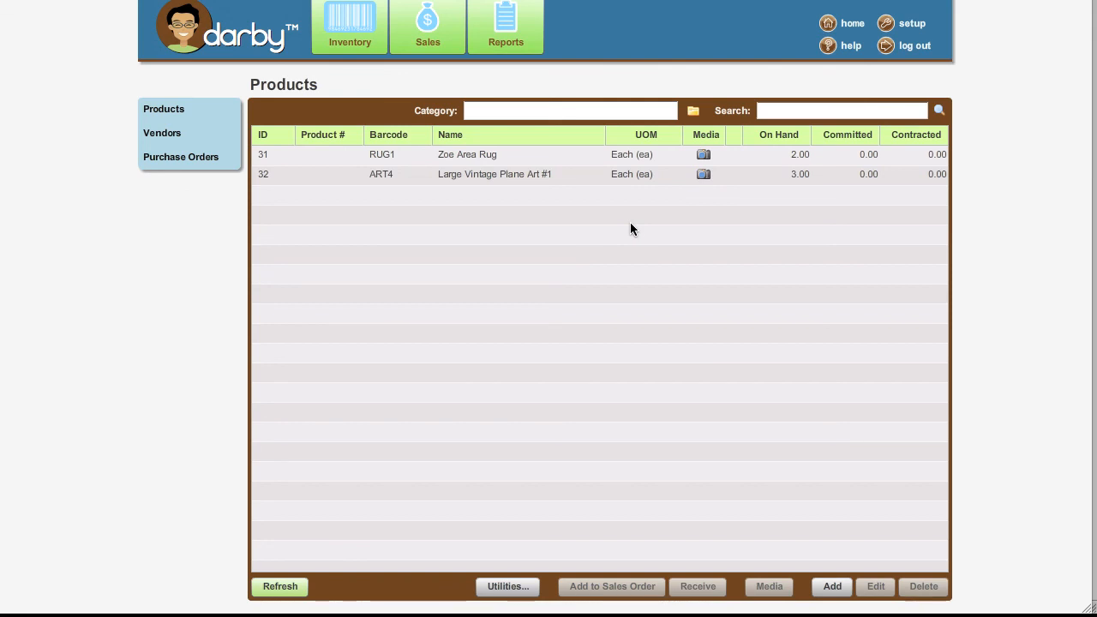
View the media list of Large Vintage Plane Art #1 and the form for adding another image, and close both without adding anything.
click(494, 175)
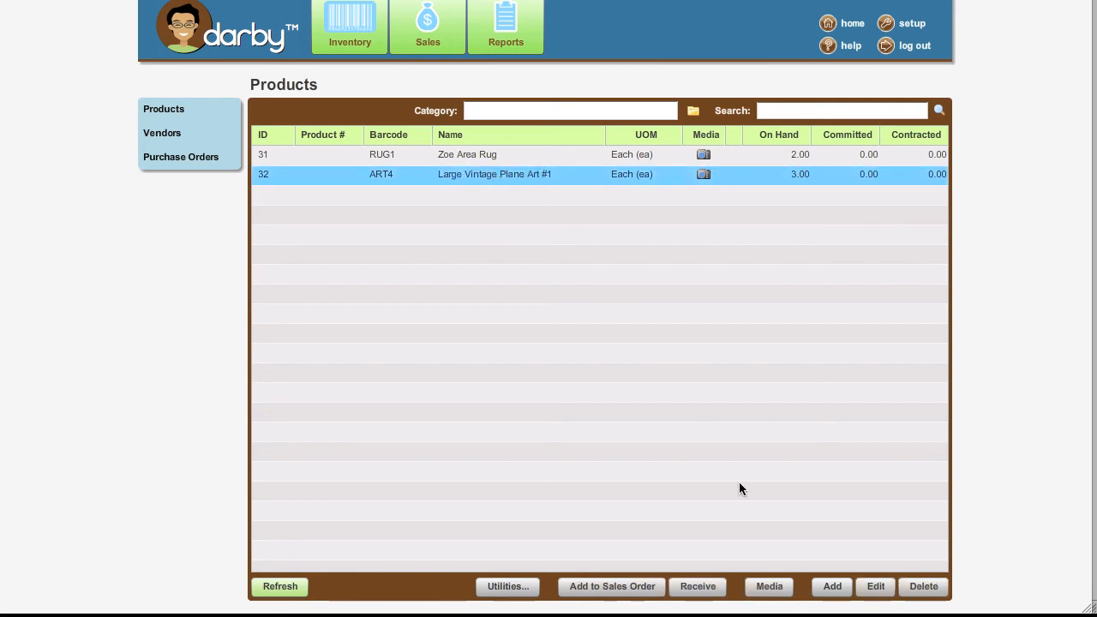
click(765, 587)
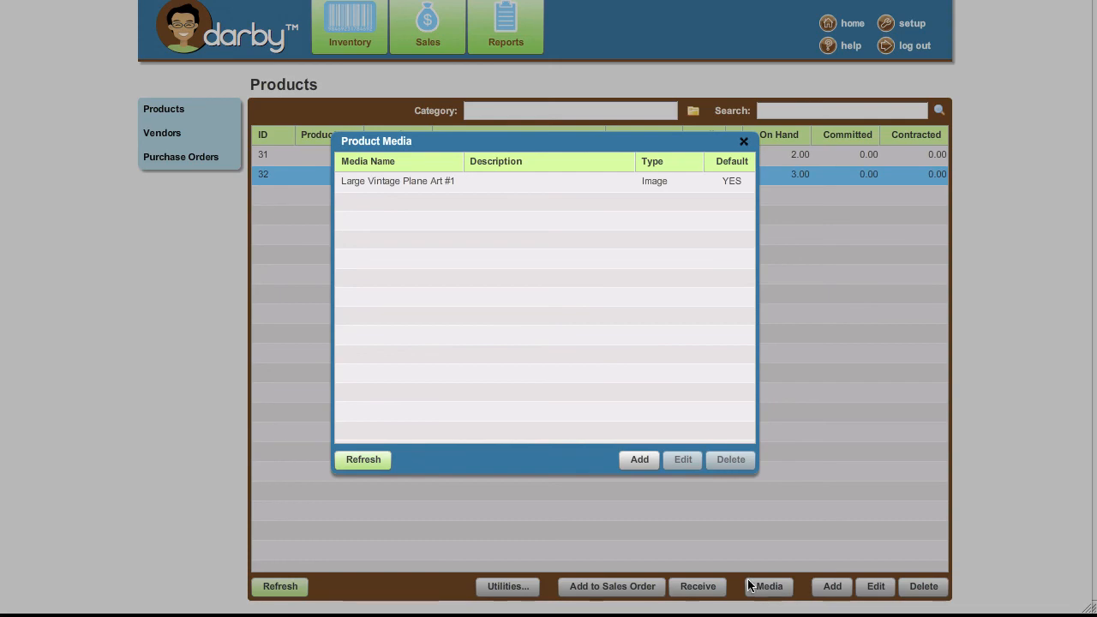
click(635, 461)
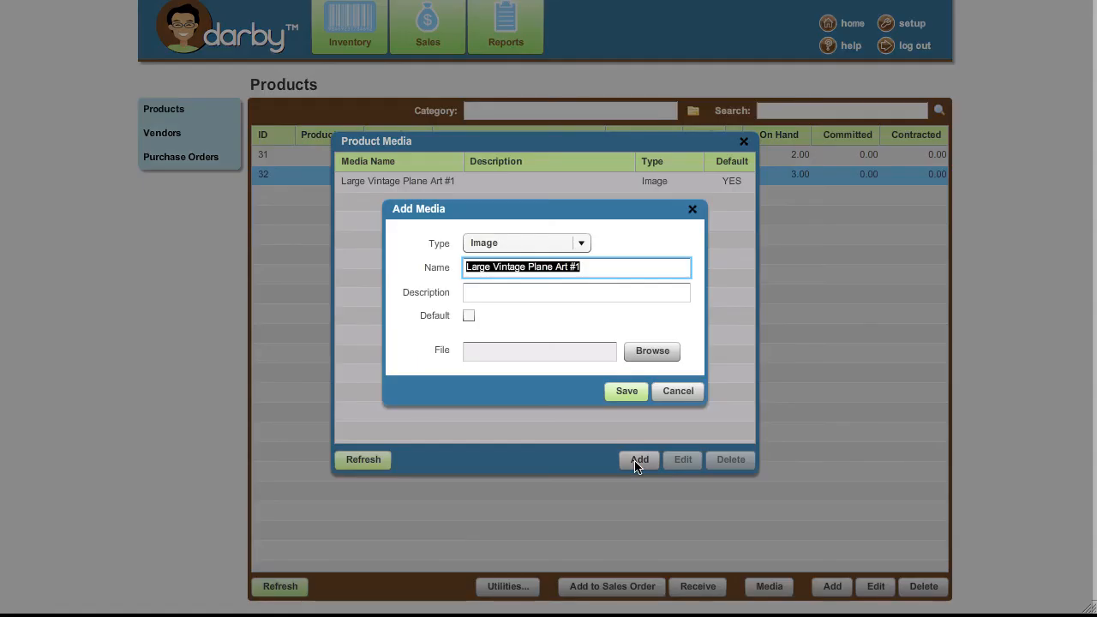
click(643, 352)
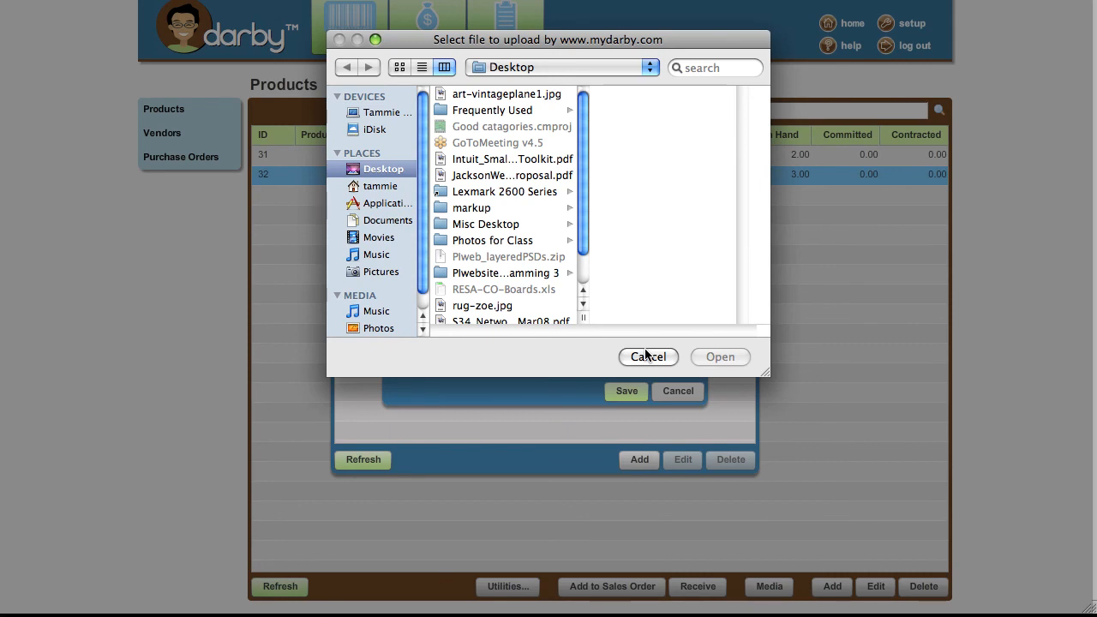
click(646, 356)
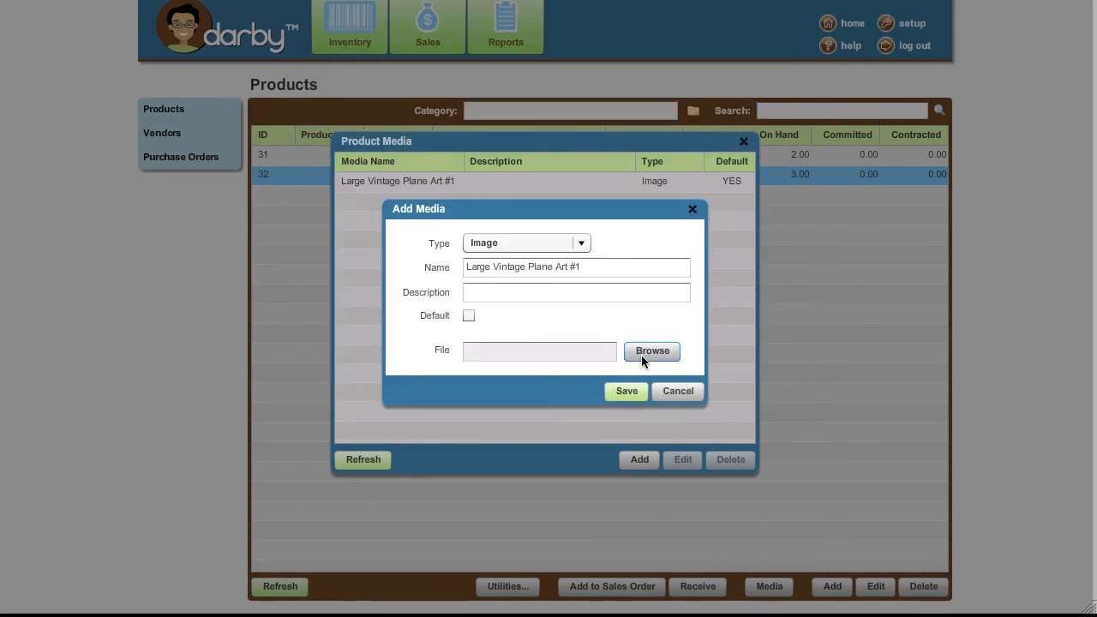
click(678, 393)
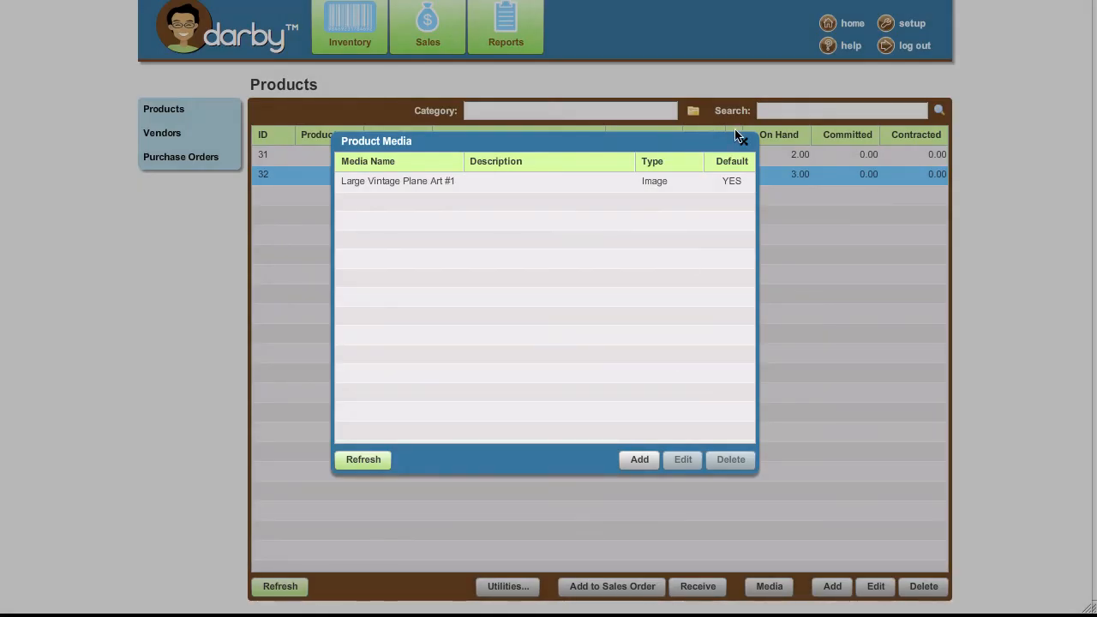
click(742, 139)
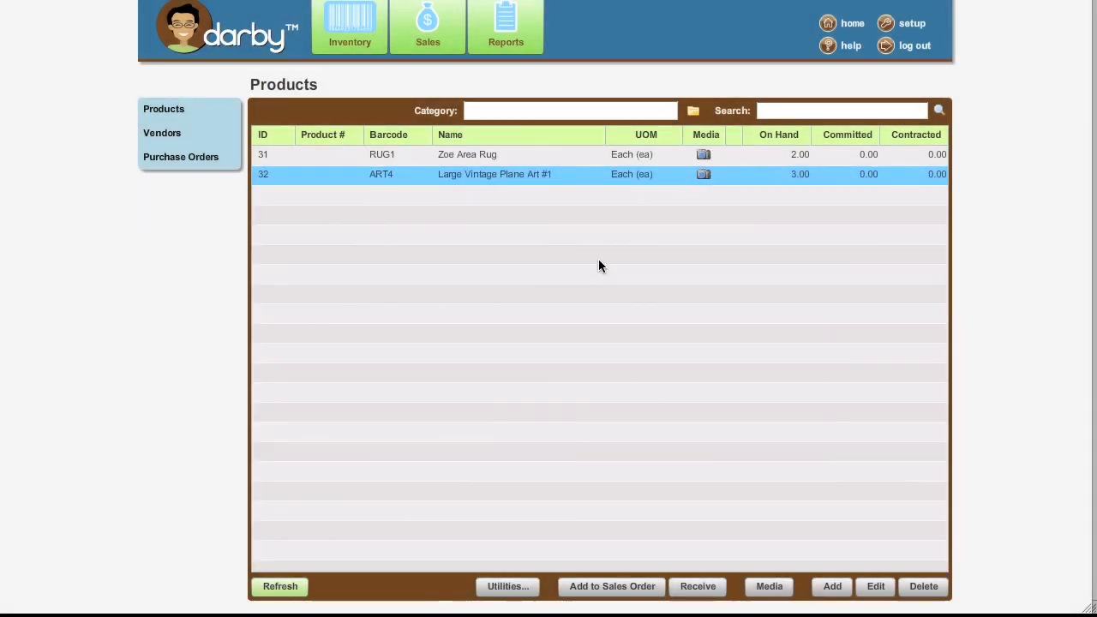